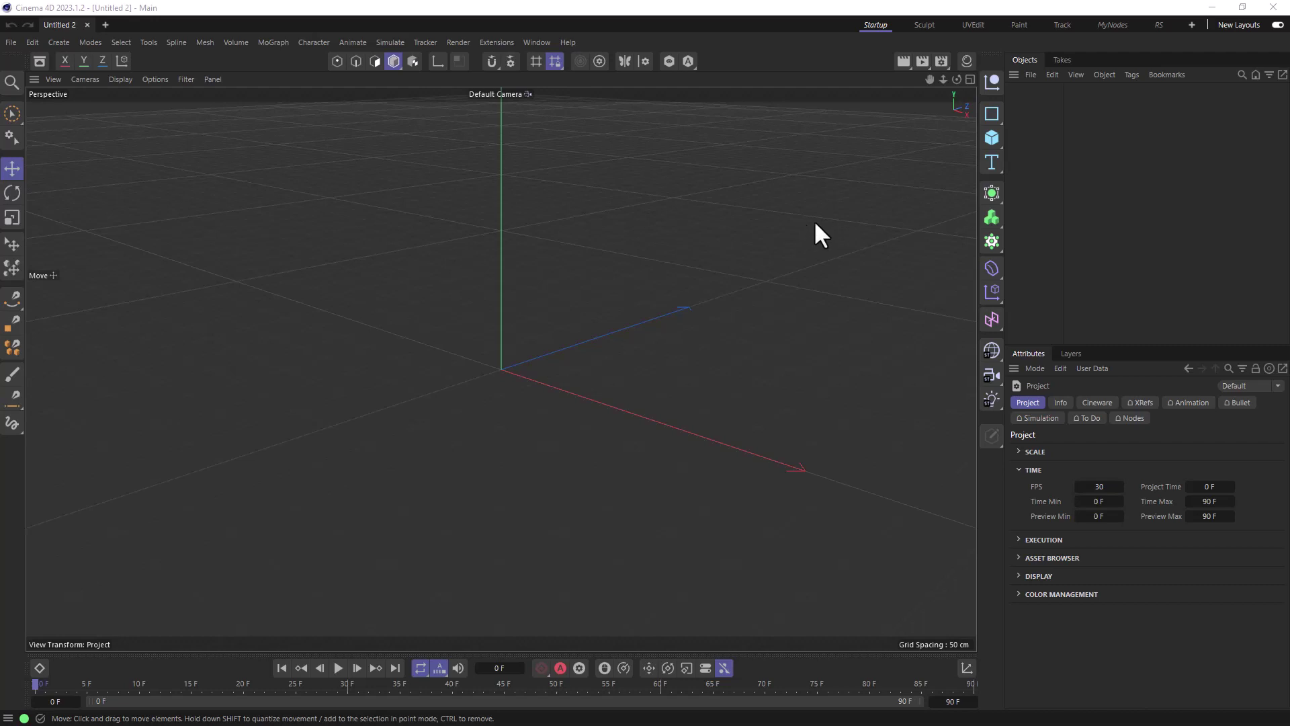
# Switch the renderer to Redshift in Render Settings, keeping 1280 × 720 output at 30 fps.
pyautogui.click(531, 42)
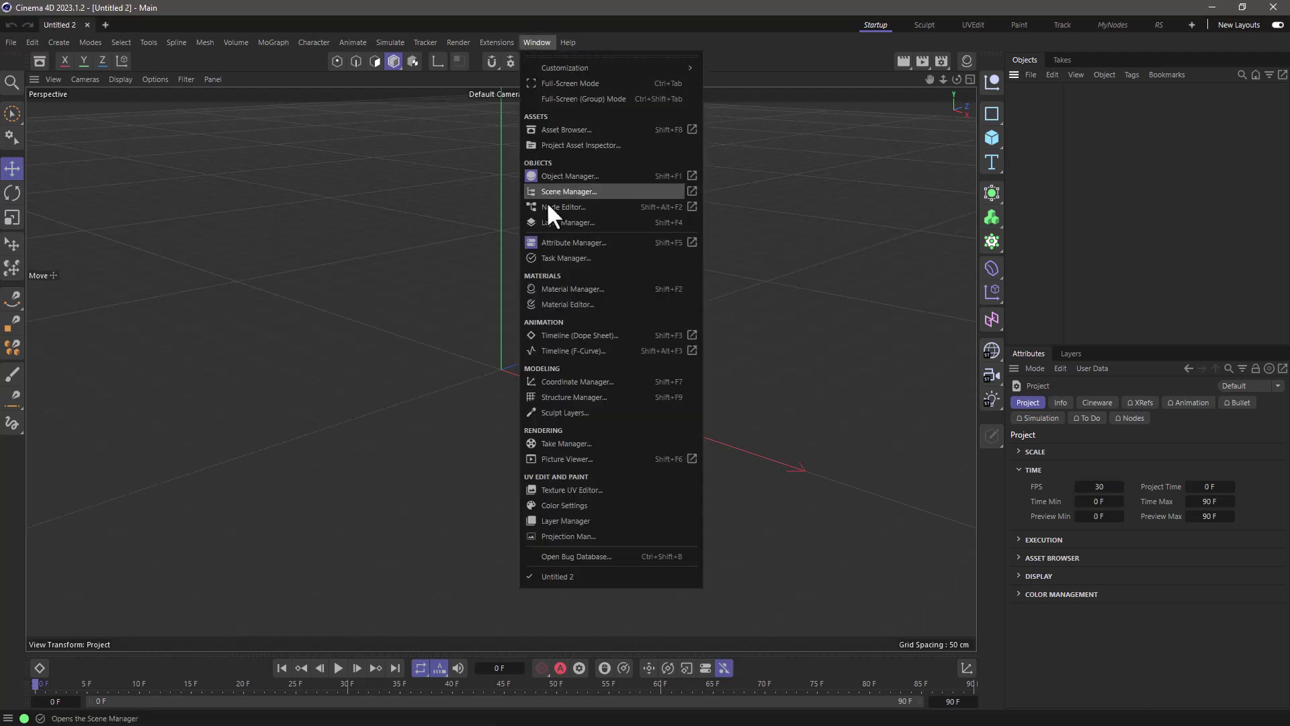
pyautogui.click(724, 426)
pyautogui.click(941, 62)
pyautogui.click(922, 89)
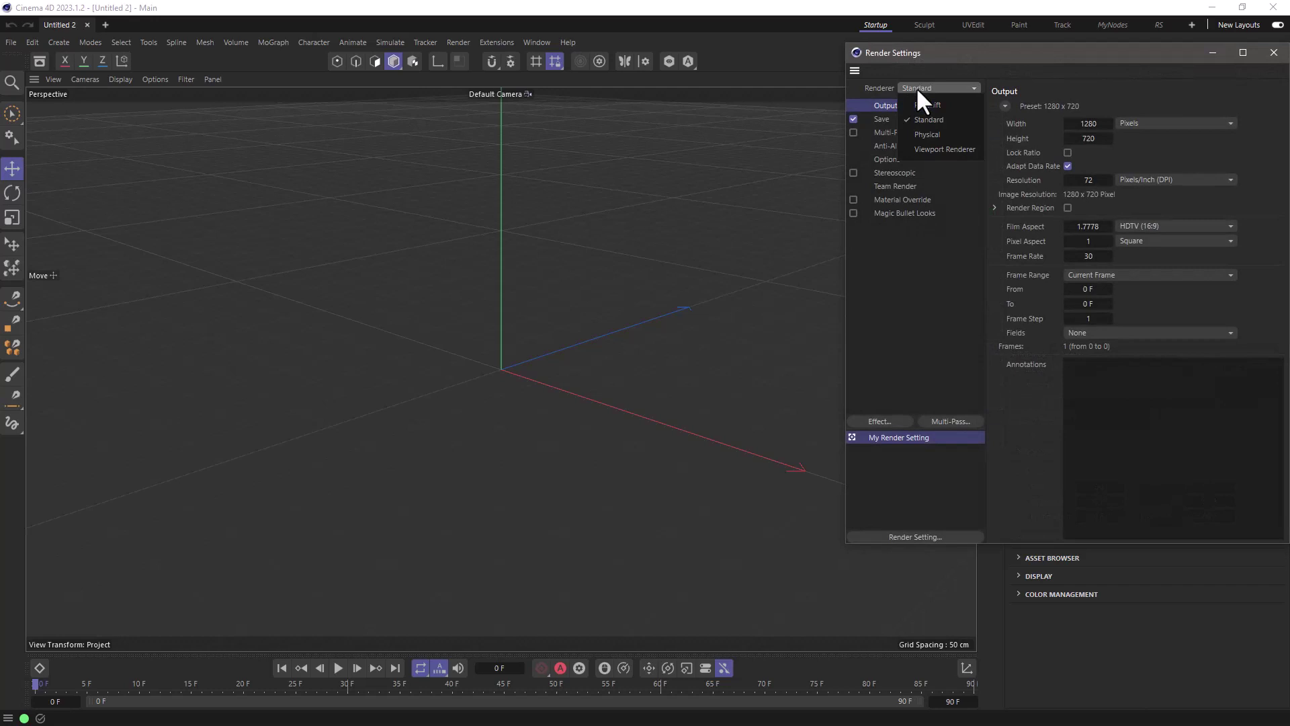
pyautogui.click(922, 105)
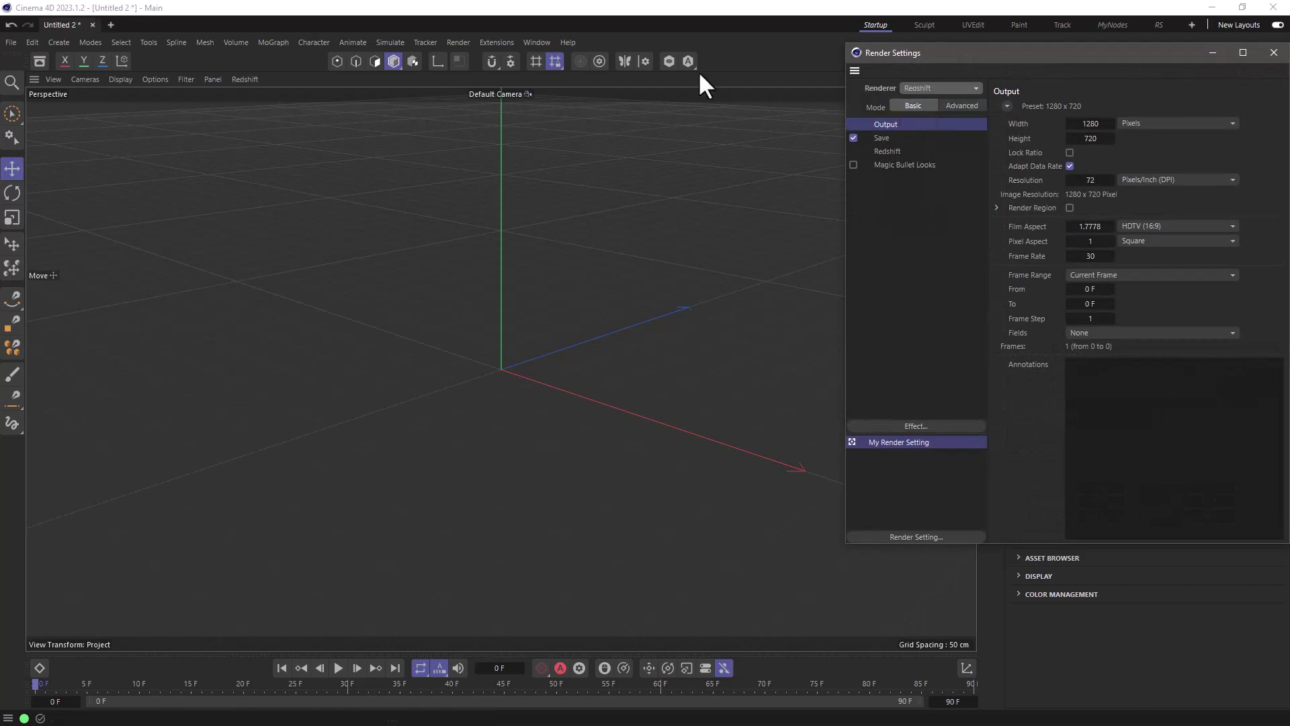
# Open the Redshift RenderView, close Render Settings, and dock the RenderView widened beside the viewport.
pyautogui.click(541, 41)
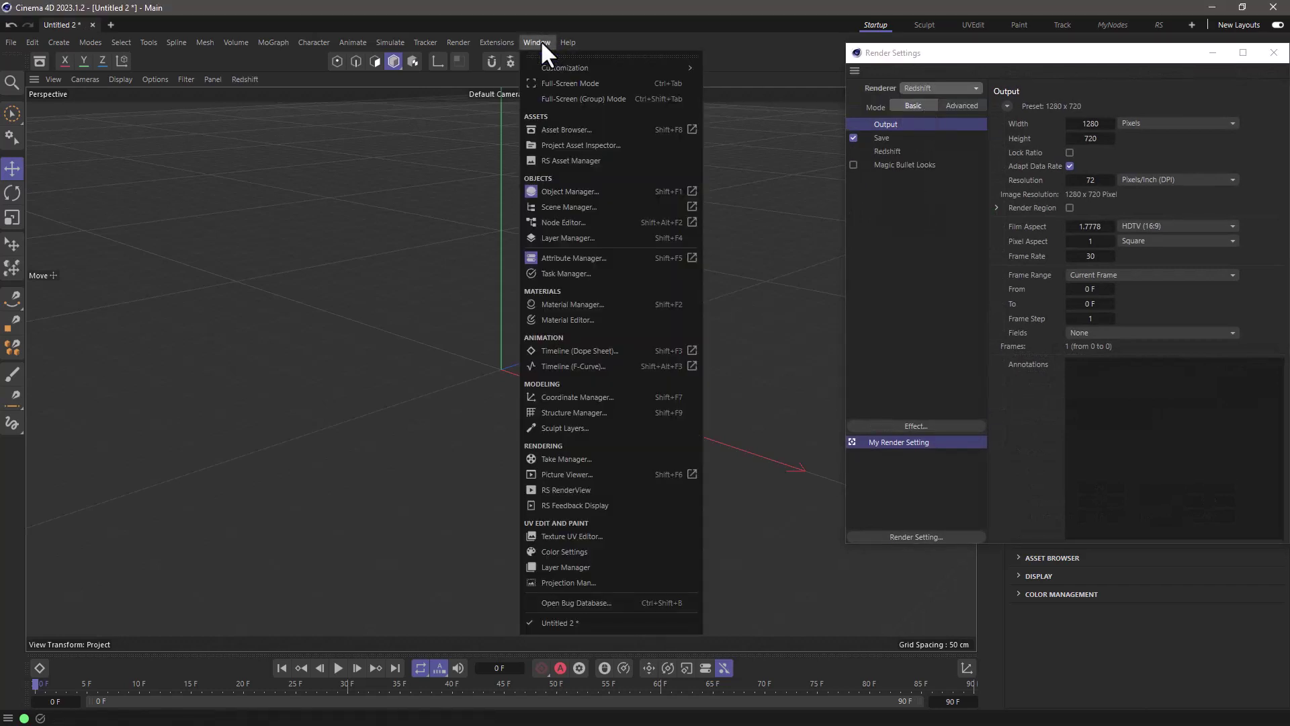
pyautogui.click(586, 491)
pyautogui.click(1274, 52)
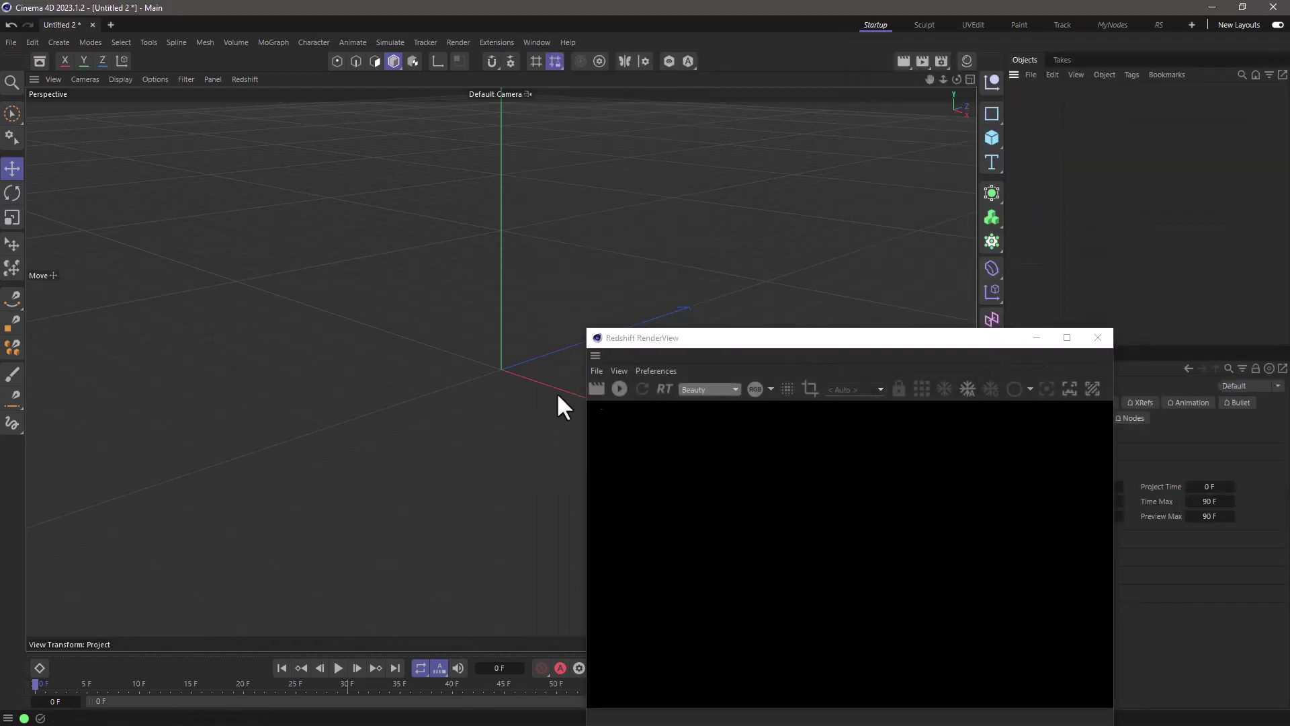
pyautogui.moveTo(596, 355); pyautogui.dragTo(899, 238)
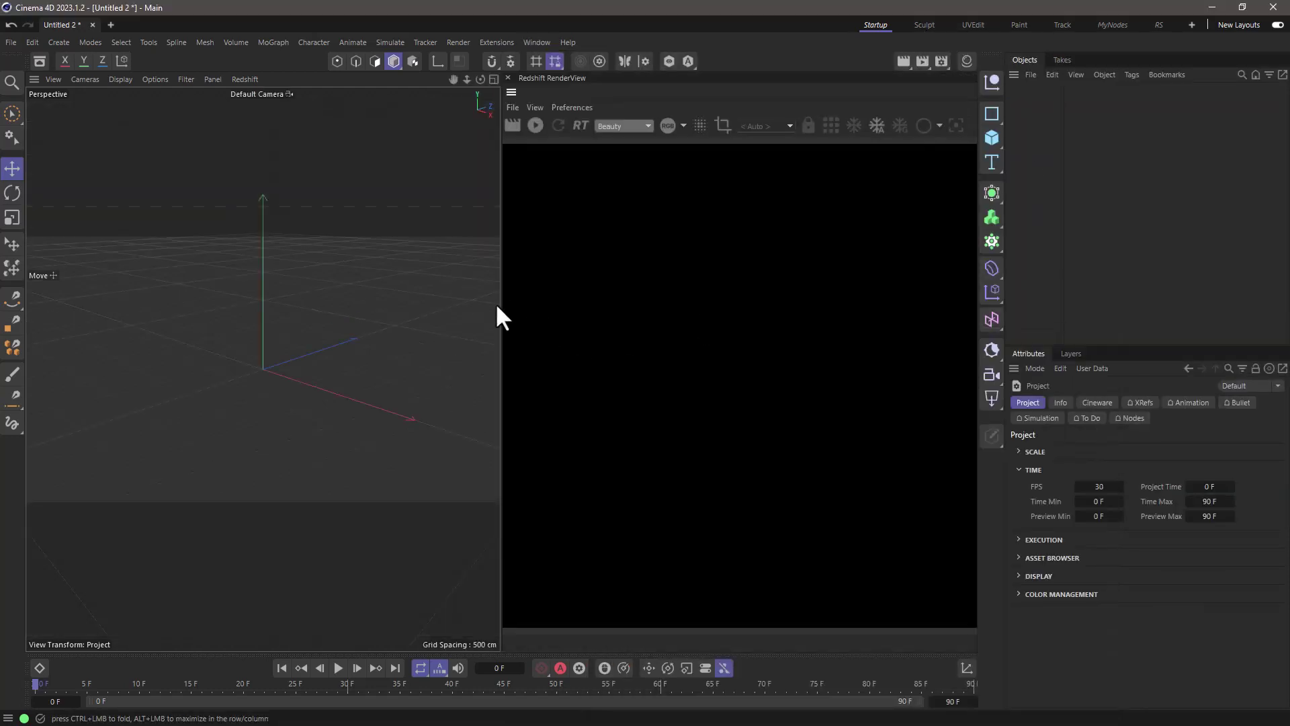
pyautogui.moveTo(502, 305); pyautogui.dragTo(307, 302)
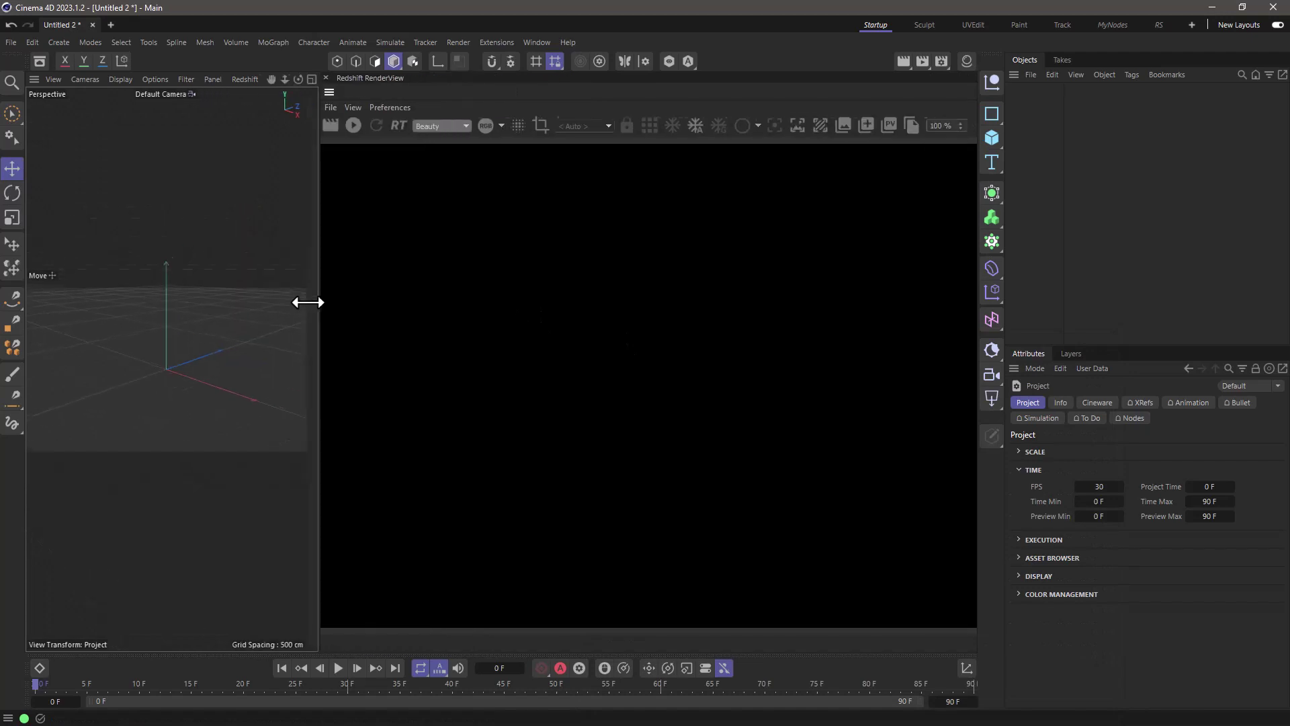
# Add a sphere with 34 segments and start a live Redshift render.
pyautogui.click(992, 137)
pyautogui.click(1158, 199)
pyautogui.moveTo(1148, 449); pyautogui.dragTo(1179, 447)
pyautogui.click(344, 127)
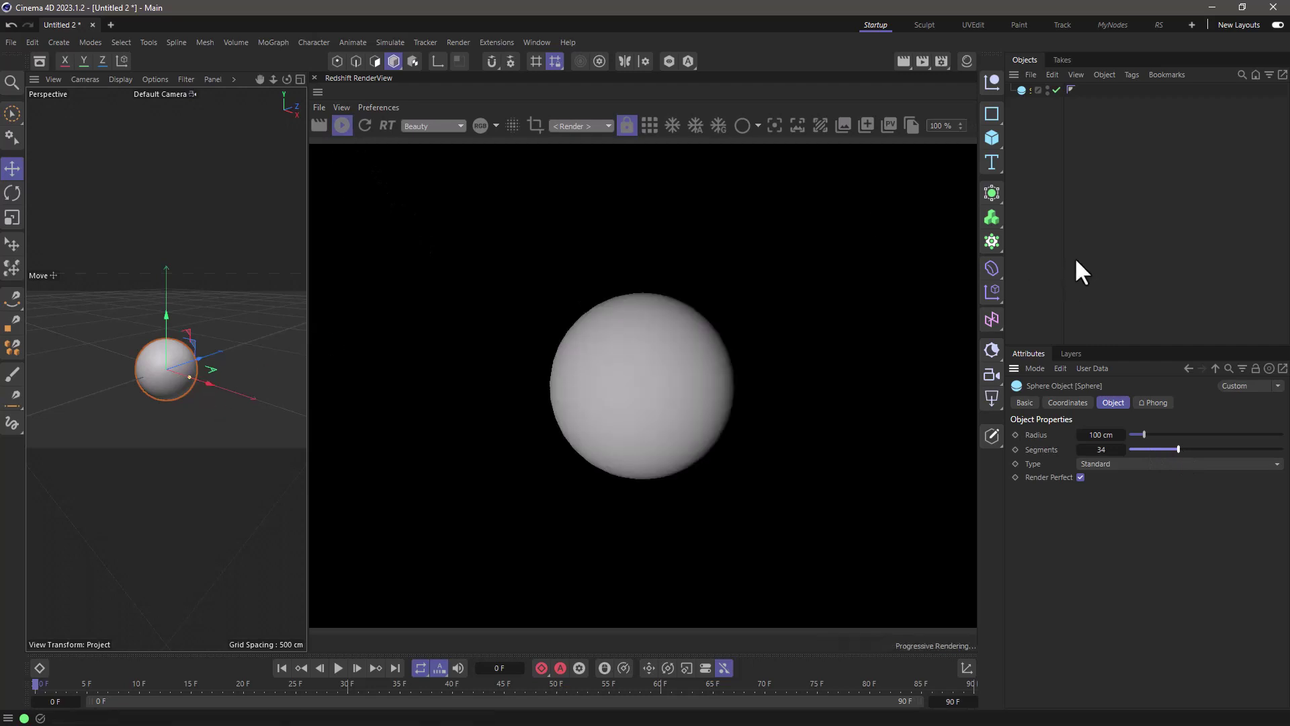
# Add a 200 × 200 cm RS Area Light and move it left of the sphere, pushed along Z.
pyautogui.click(989, 398)
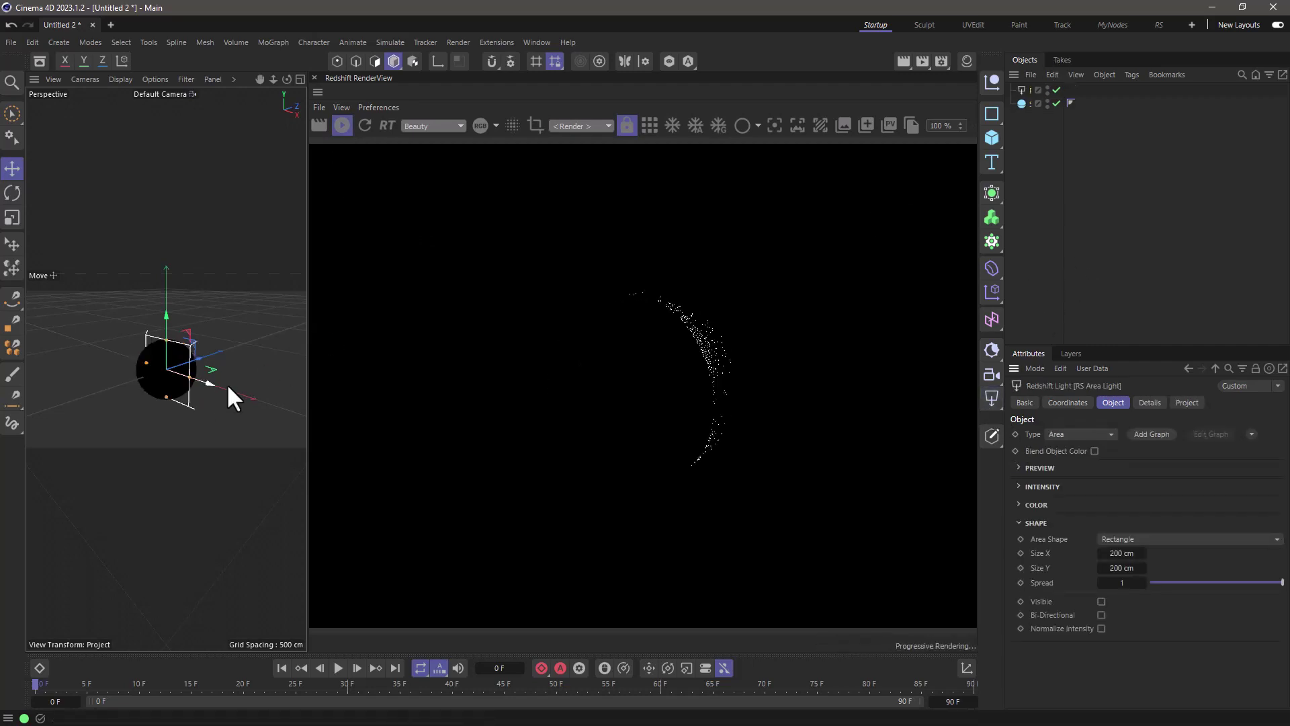
pyautogui.moveTo(199, 355); pyautogui.dragTo(240, 356)
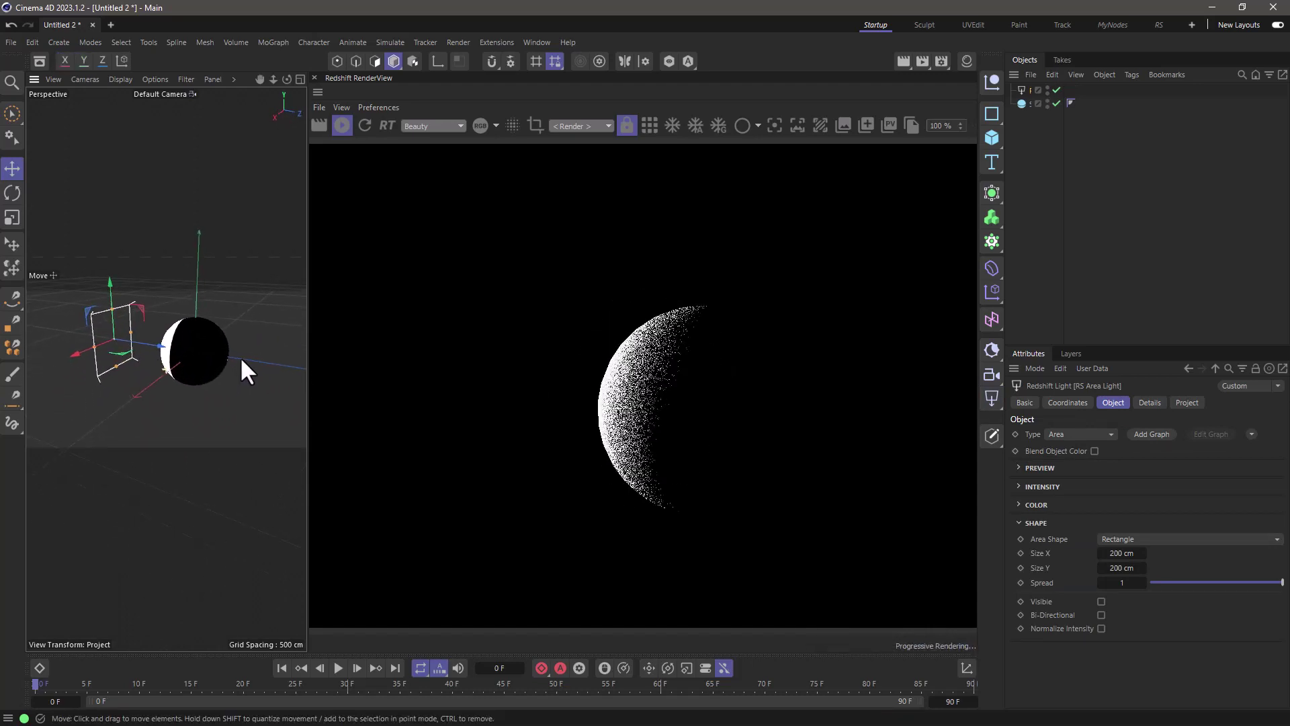
pyautogui.click(131, 352)
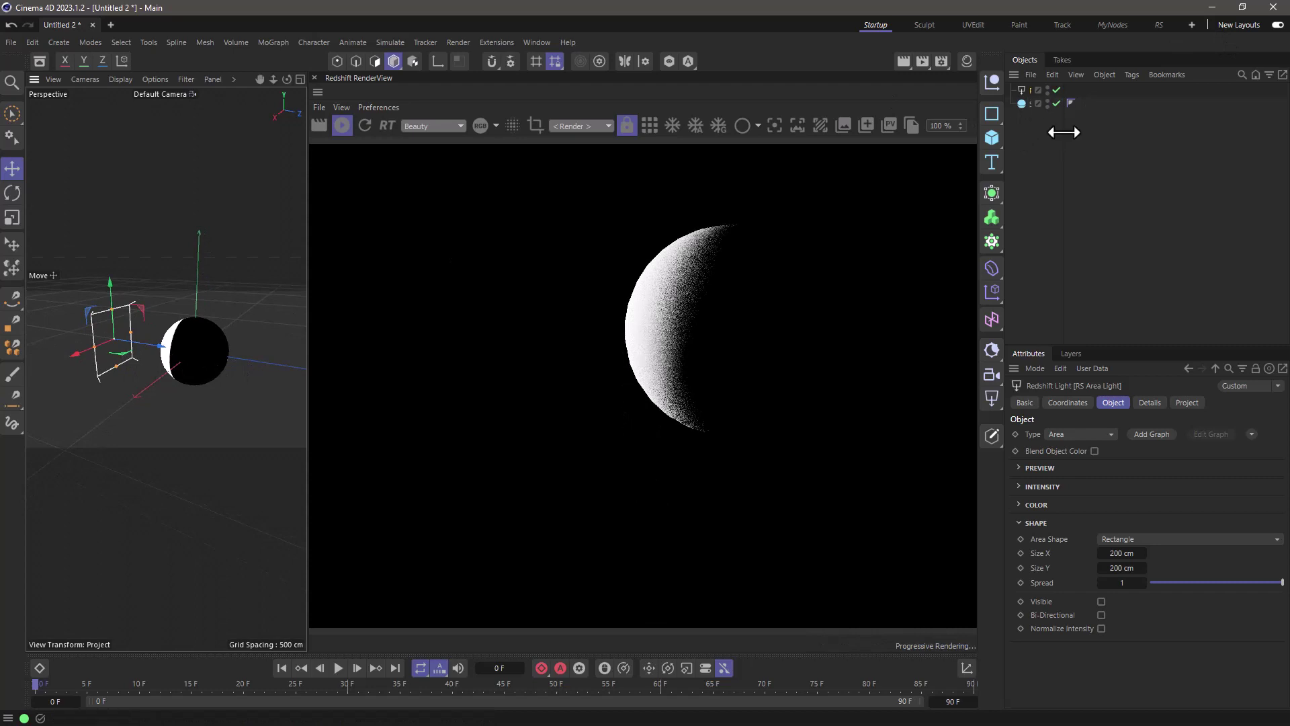
pyautogui.moveTo(1064, 133); pyautogui.dragTo(1105, 133)
pyautogui.moveTo(159, 344); pyautogui.dragTo(139, 343)
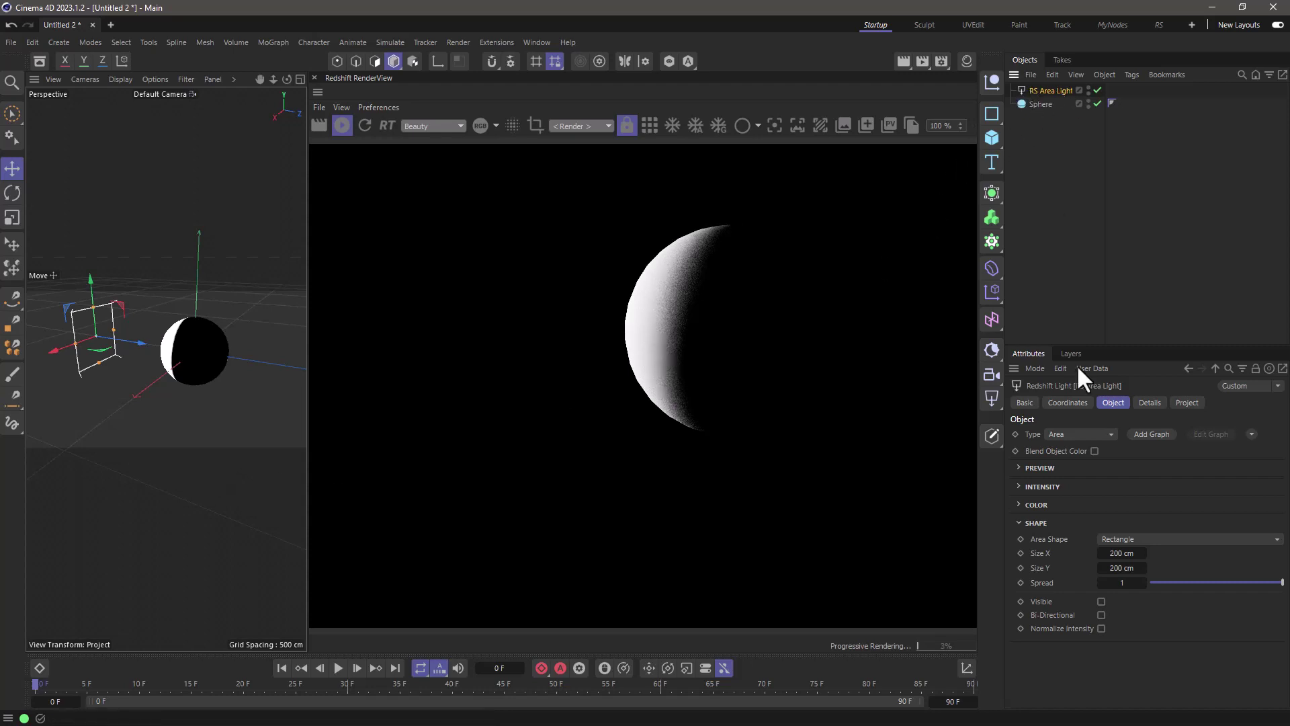
# Add a shader graph to the area light and select its RS Area Light Material in the Material Manager.
pyautogui.click(1140, 433)
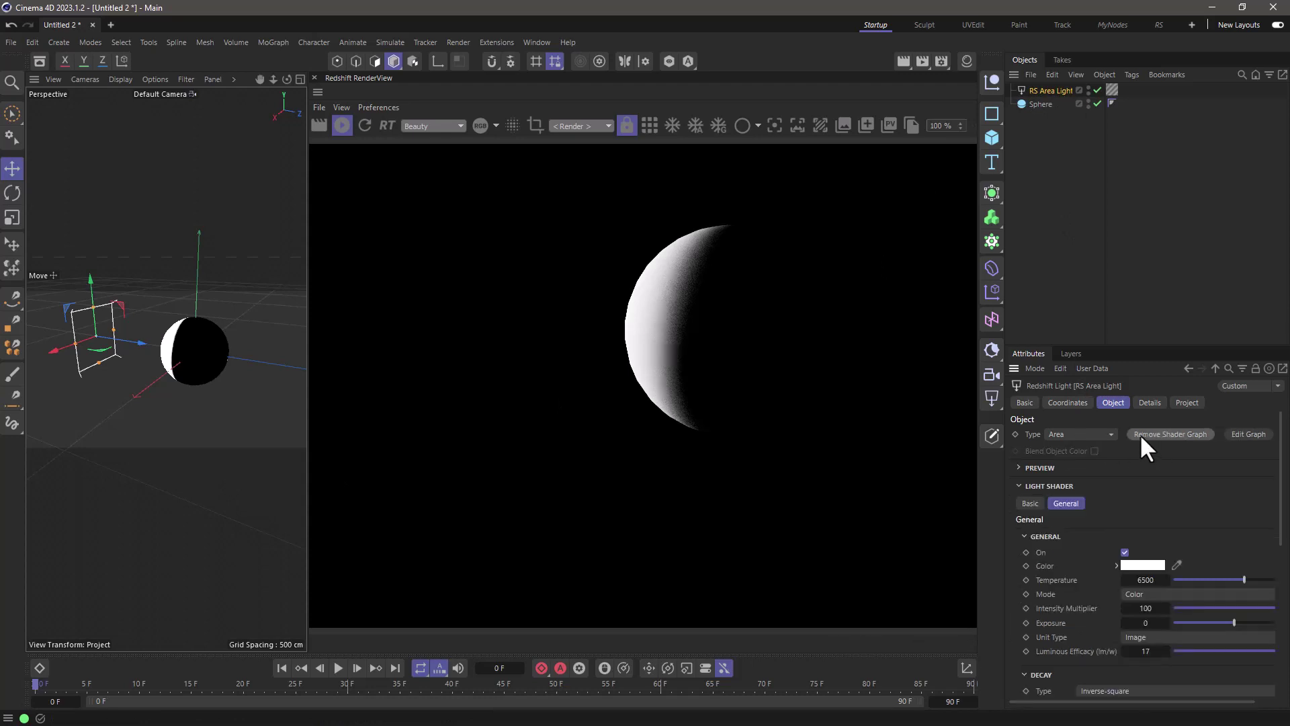
pyautogui.click(968, 62)
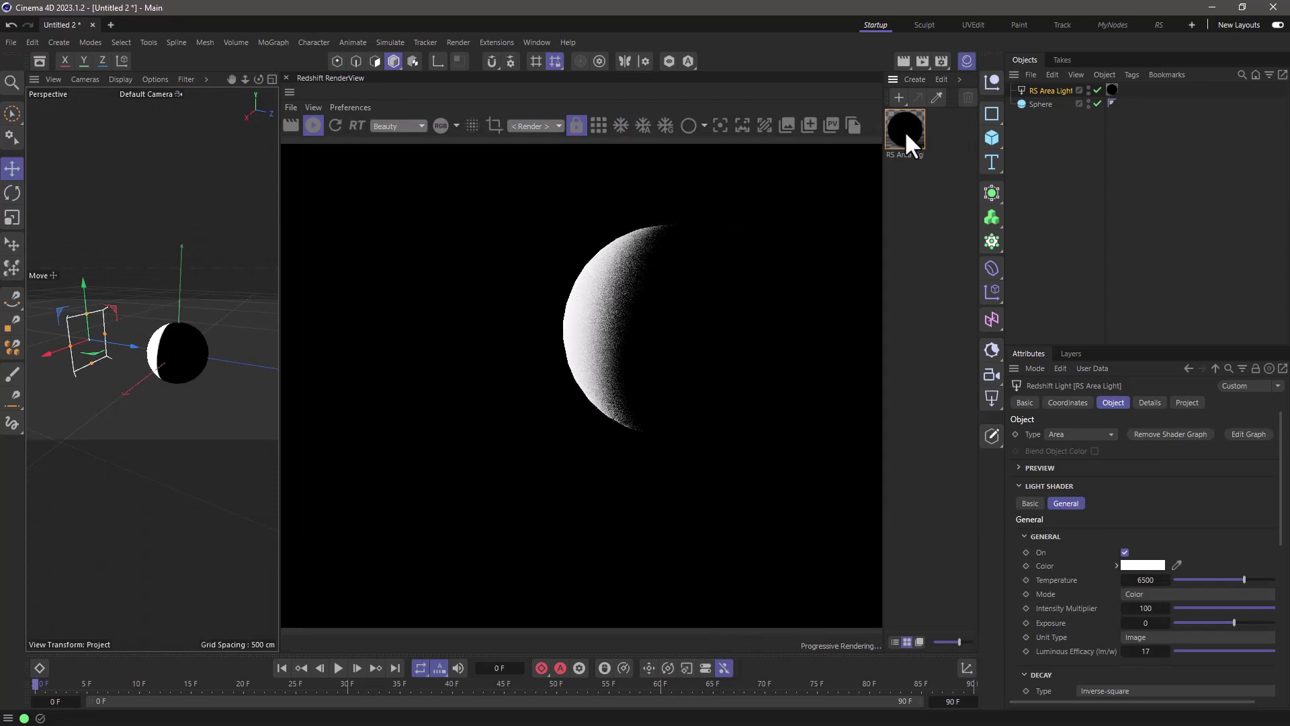
pyautogui.click(905, 130)
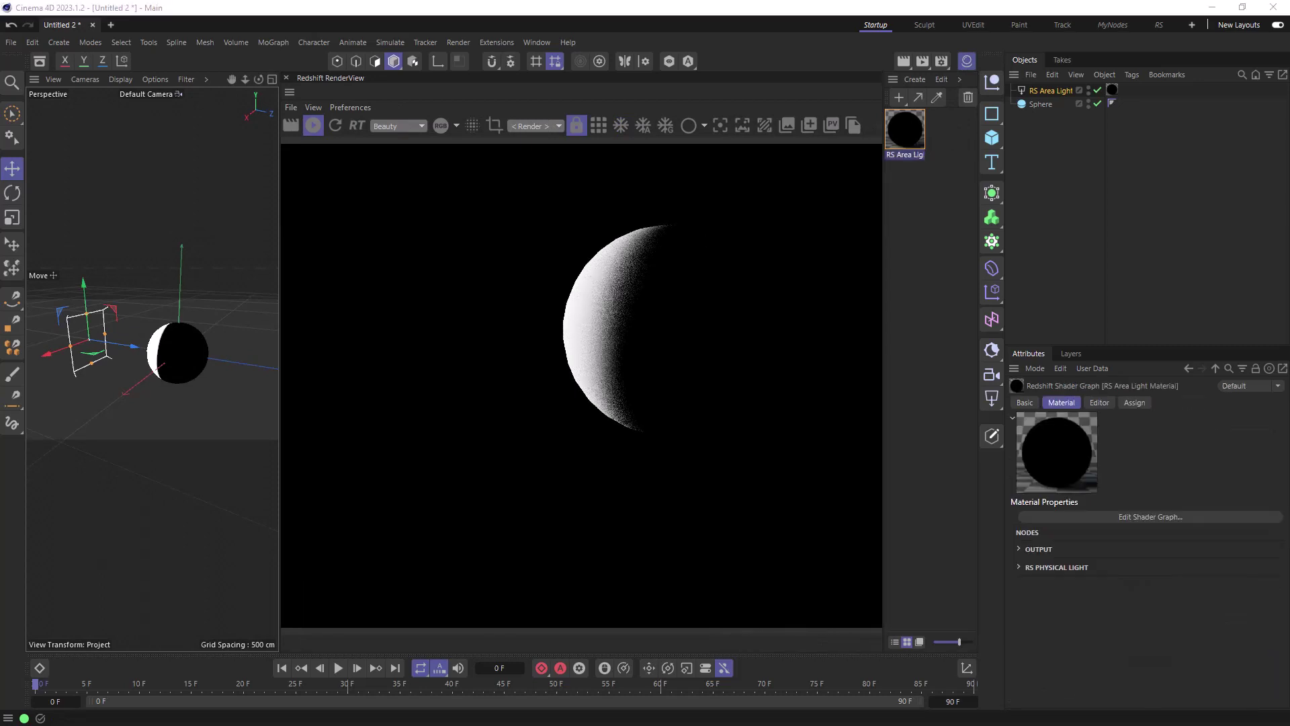
# Open the material's Shader Graph, enlarge the window, and arrange the Output and RS Physical Light nodes.
pyautogui.doubleClick(905, 131)
pyautogui.moveTo(495, 160); pyautogui.dragTo(345, 153)
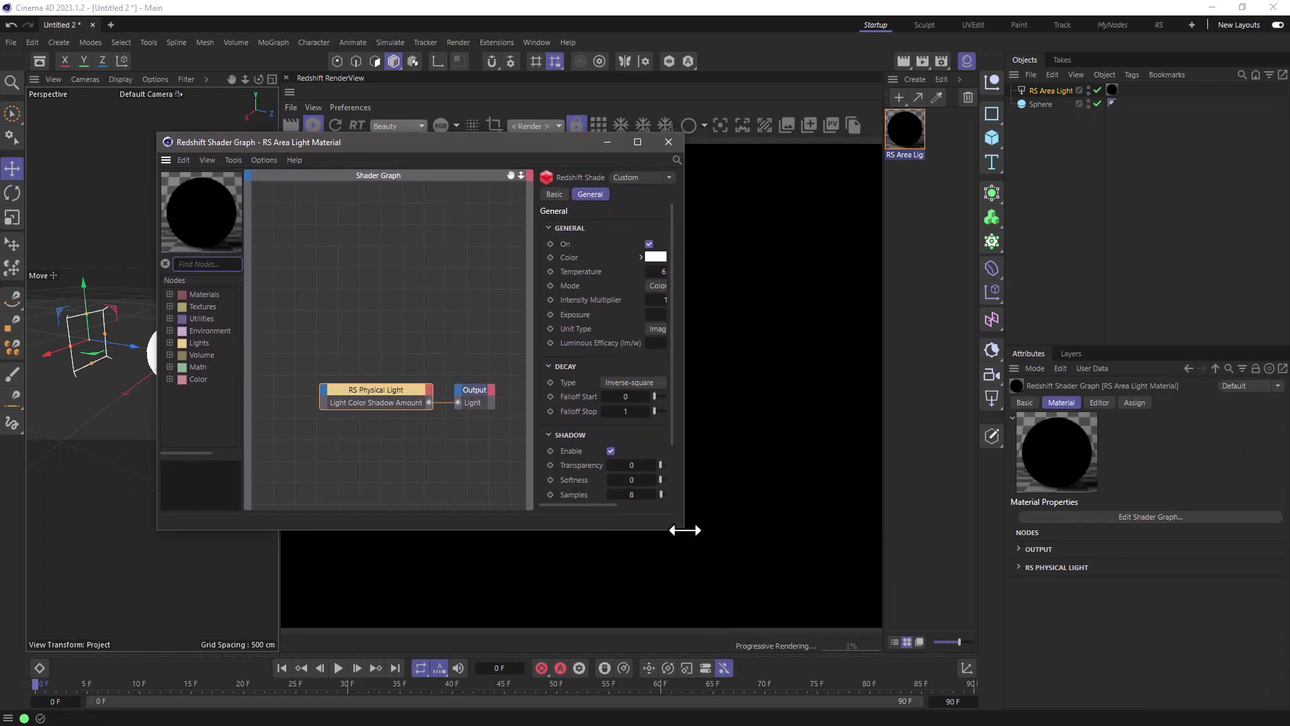
pyautogui.moveTo(685, 532); pyautogui.dragTo(820, 597)
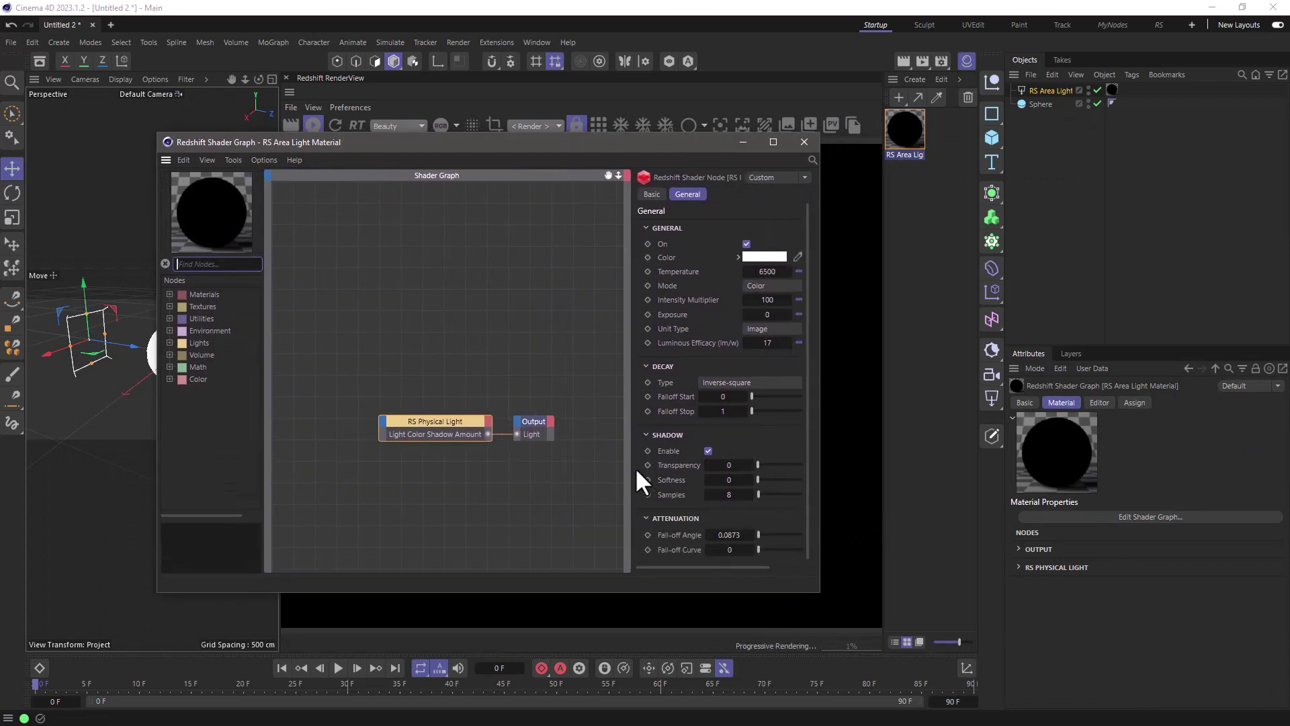
pyautogui.moveTo(629, 461); pyautogui.dragTo(582, 461)
pyautogui.moveTo(519, 424); pyautogui.dragTo(505, 417)
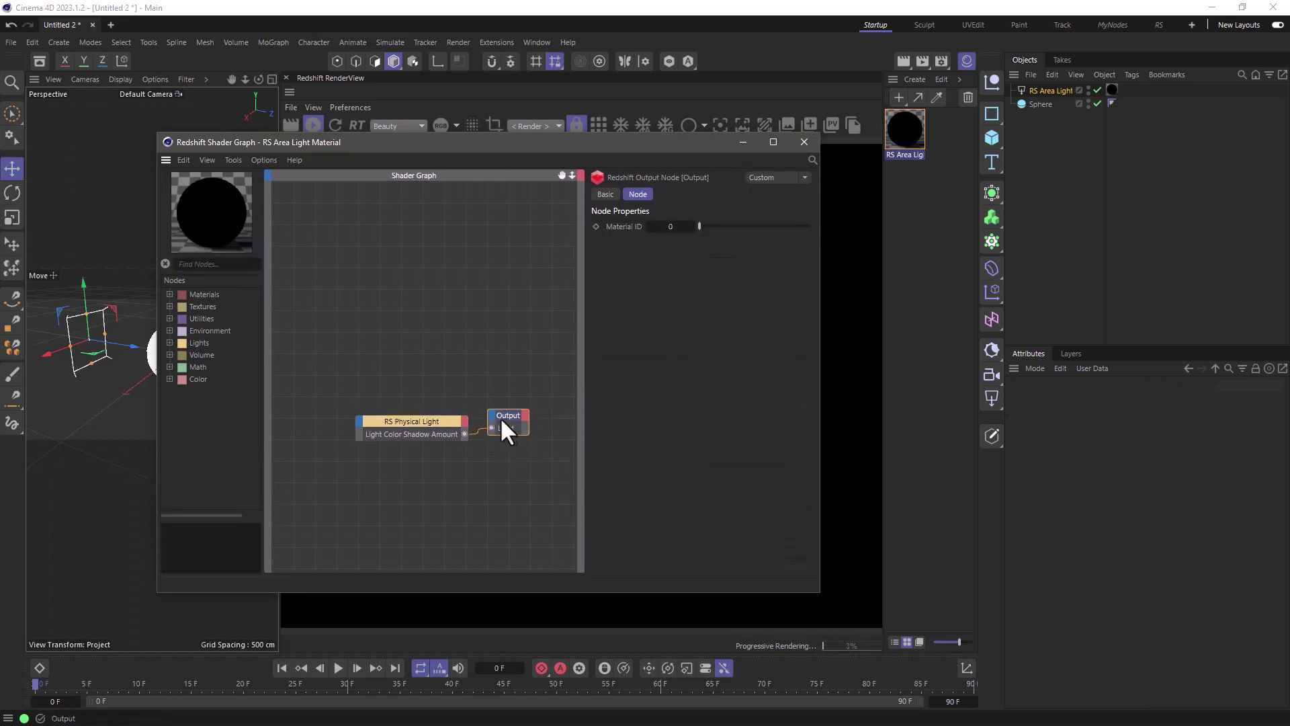
pyautogui.moveTo(425, 425); pyautogui.dragTo(418, 384)
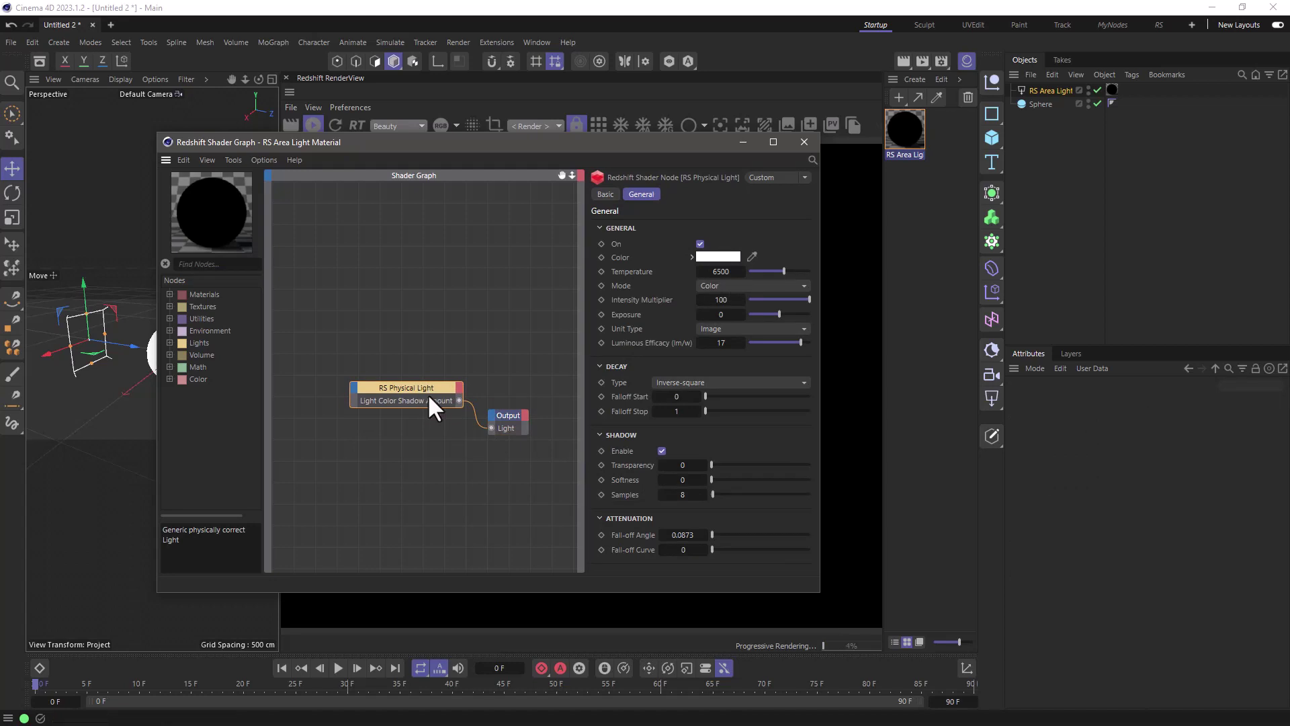
# Add a General > Color input port to the RS Physical Light node and reposition the node.
pyautogui.click(353, 384)
pyautogui.moveTo(363, 412)
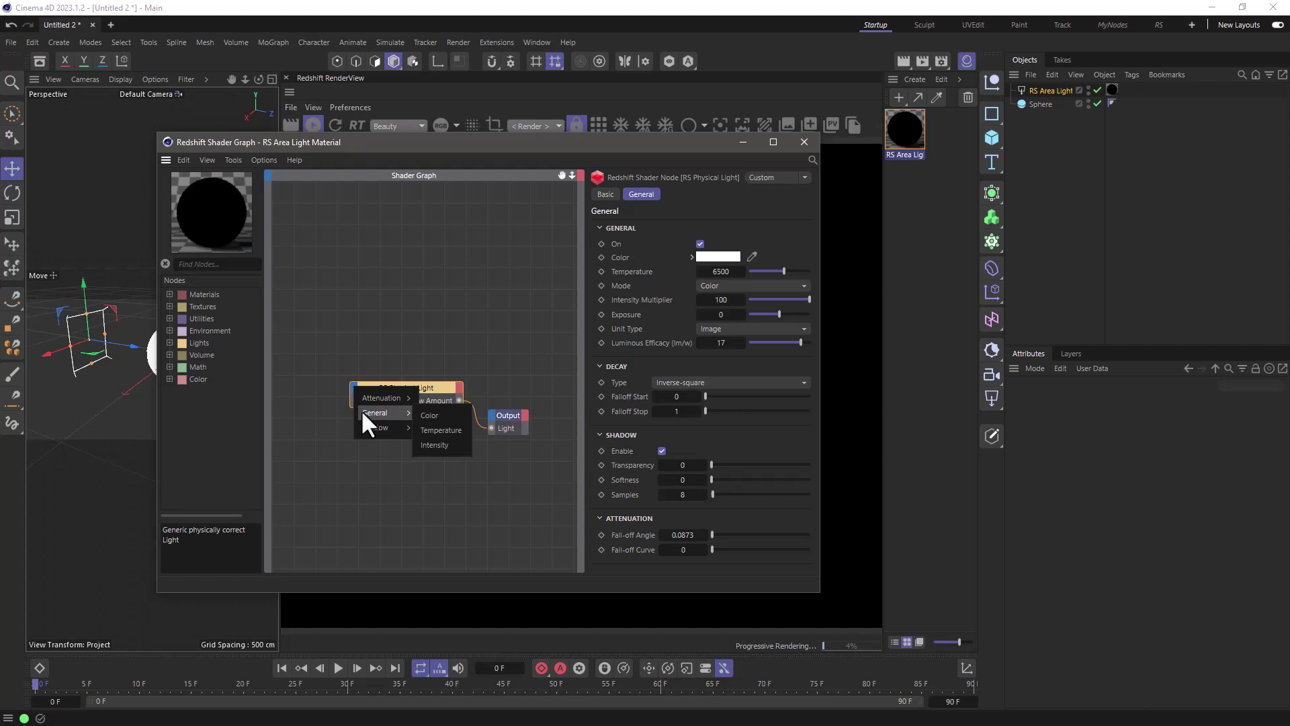
pyautogui.click(438, 410)
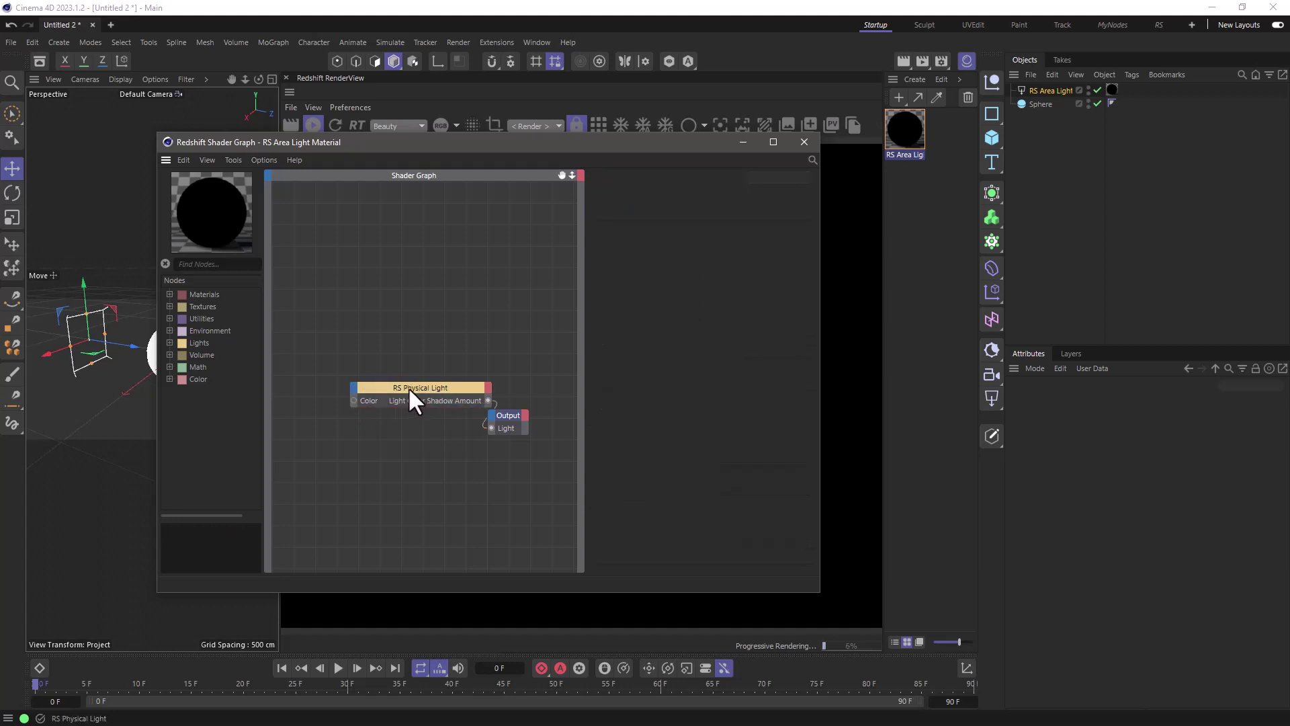
pyautogui.moveTo(408, 386); pyautogui.dragTo(401, 362)
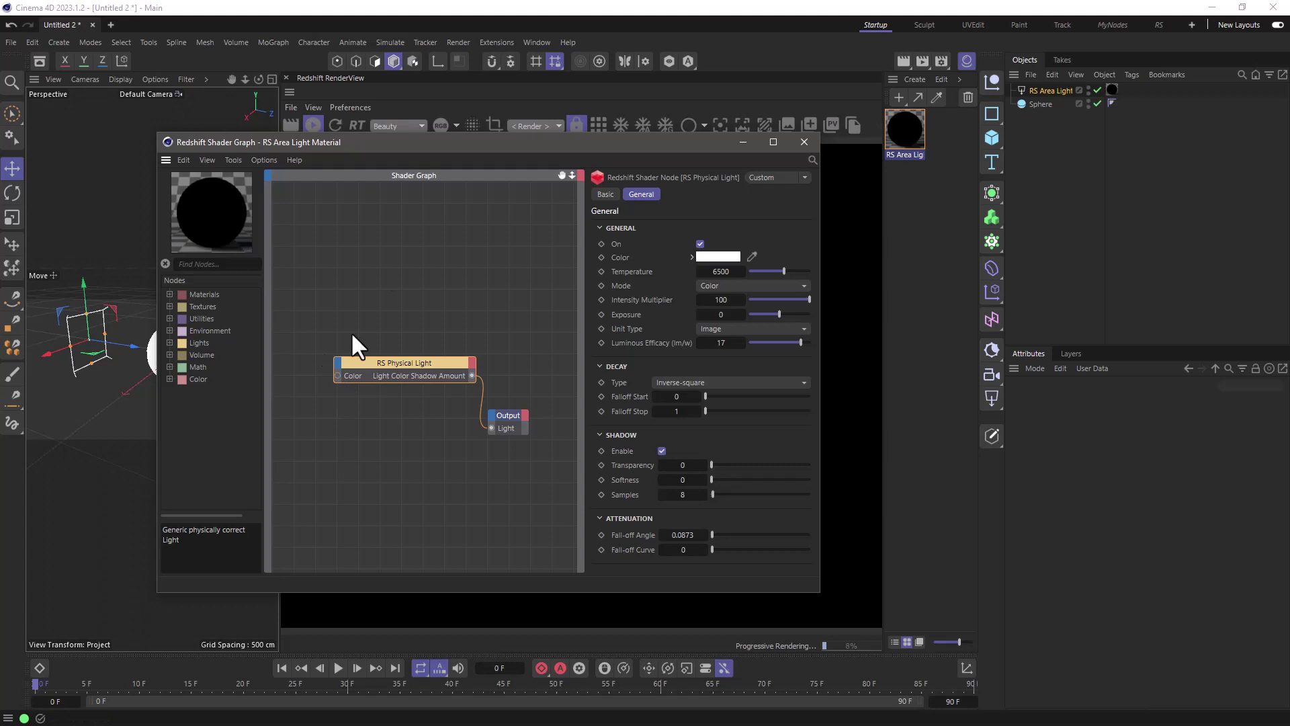
pyautogui.moveTo(406, 143); pyautogui.dragTo(453, 238)
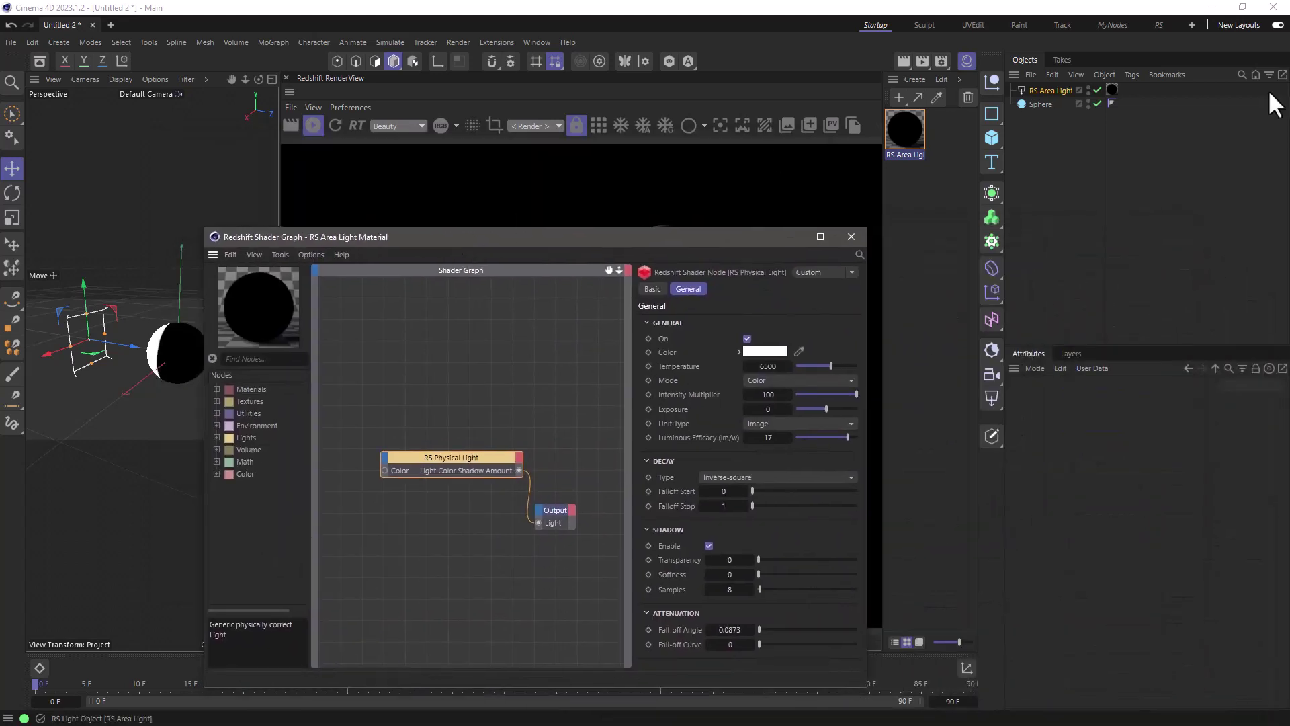
# Tick the RS Area Light's Visible option under Shape so the white panel renders.
pyautogui.click(1020, 87)
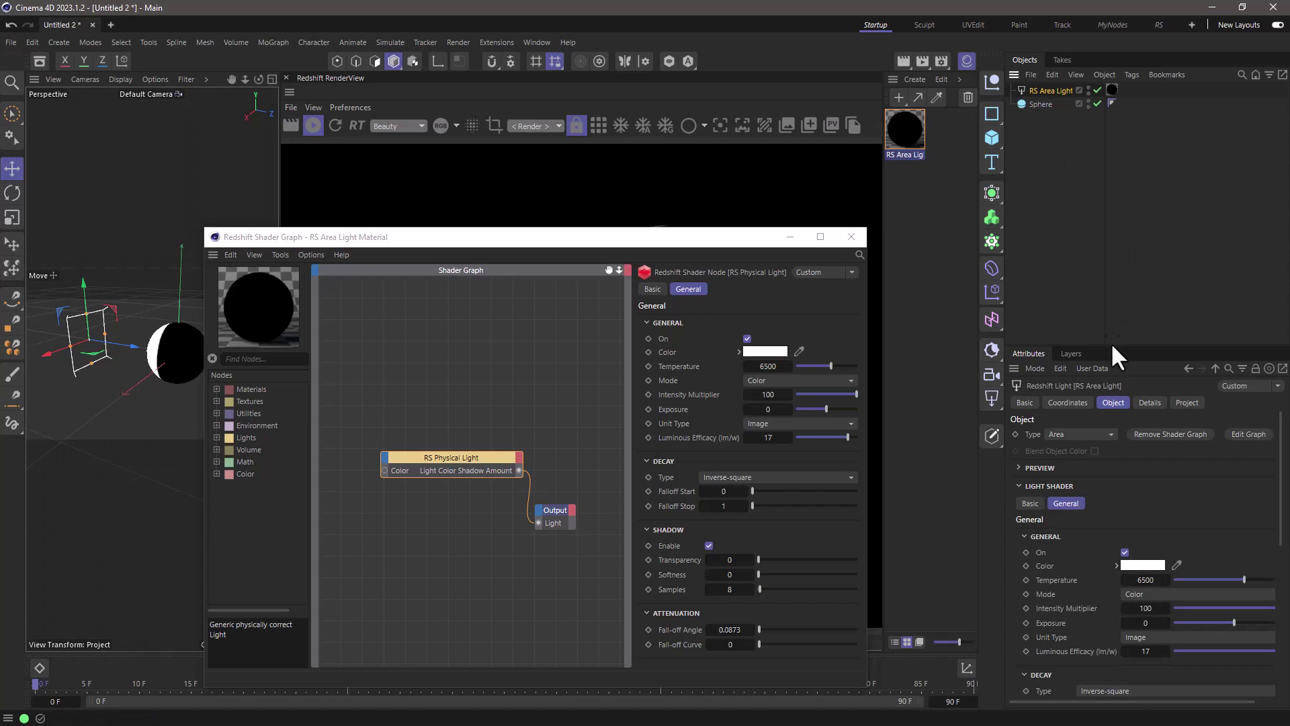
pyautogui.moveTo(1111, 341); pyautogui.dragTo(1126, 135)
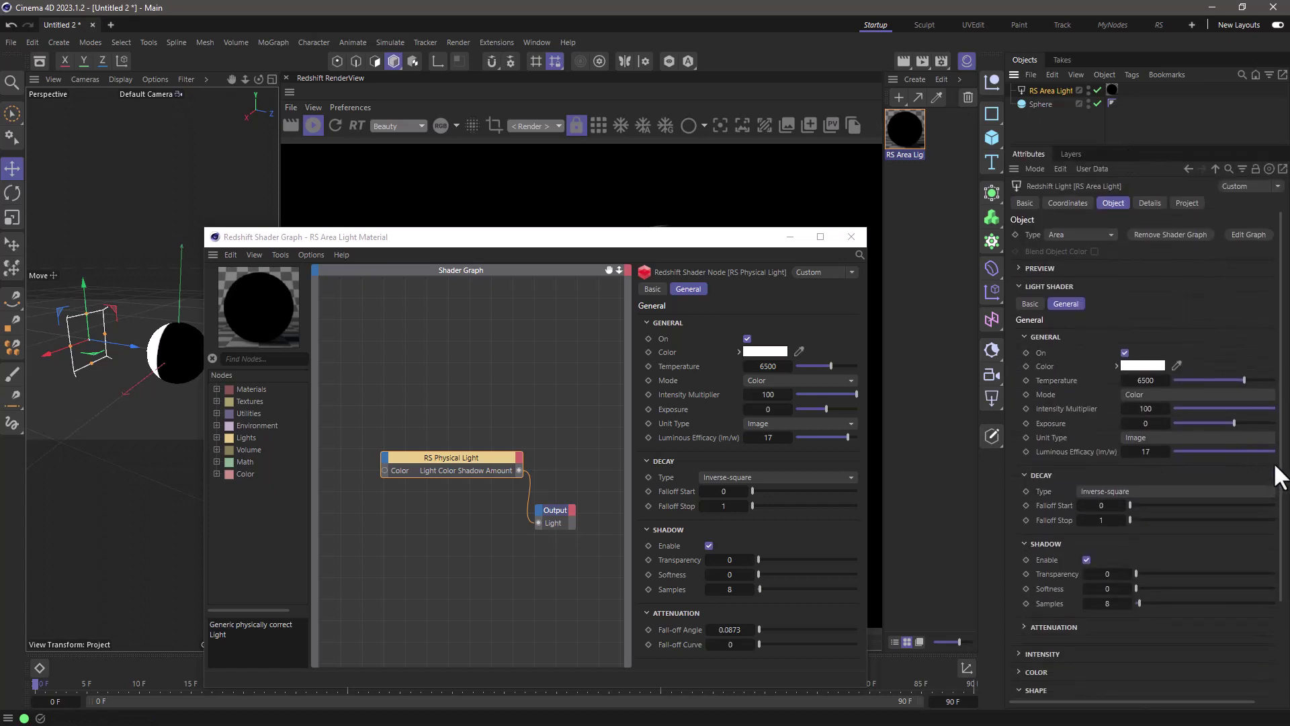
pyautogui.moveTo(1281, 477); pyautogui.dragTo(1265, 562)
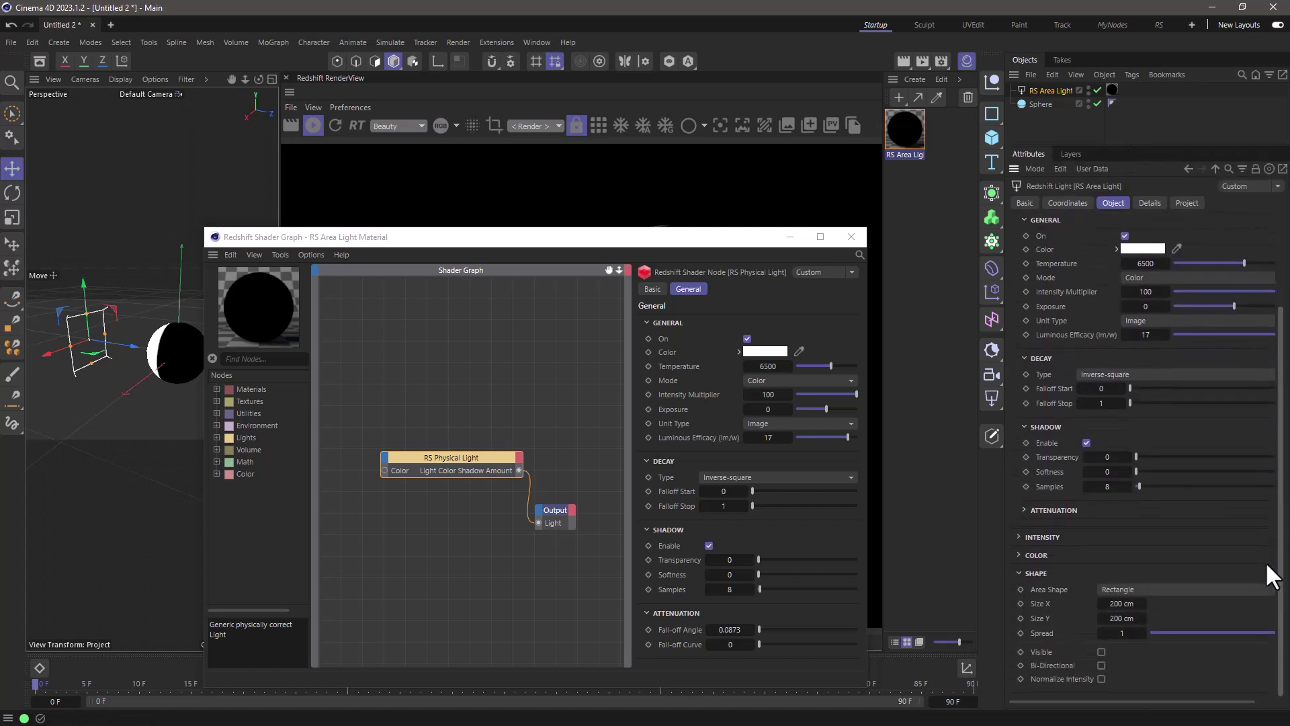
pyautogui.click(1101, 652)
pyautogui.moveTo(573, 235); pyautogui.dragTo(558, 378)
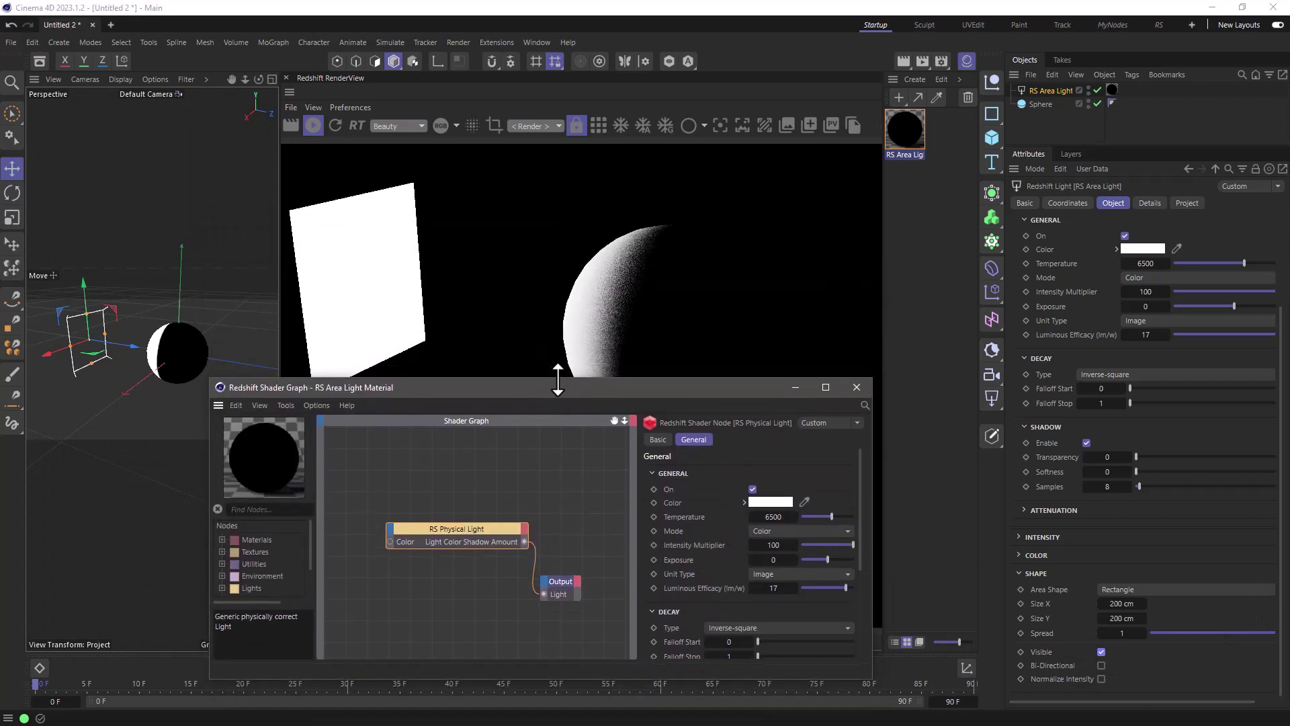
# Search 'ramp', drag an RS Ramp into the graph, and wire it into RS Physical Light's Color.
pyautogui.moveTo(558, 580); pyautogui.dragTo(582, 576)
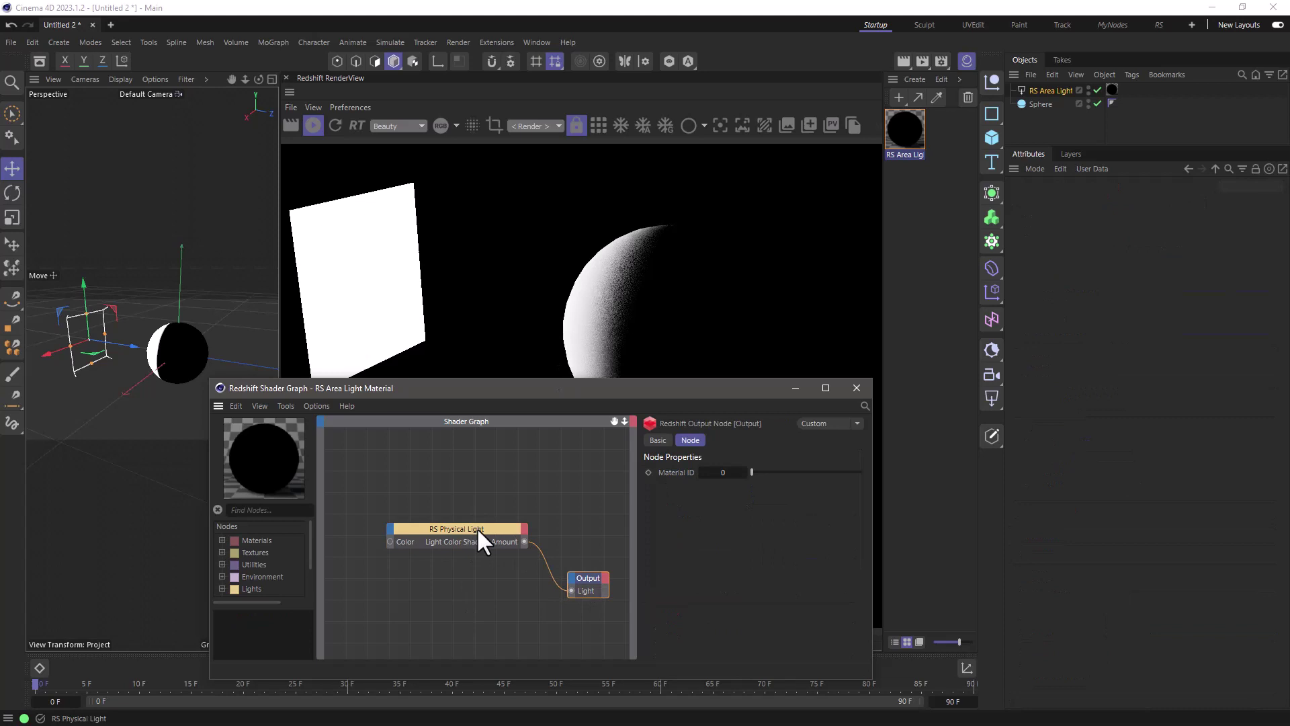
pyautogui.moveTo(477, 527); pyautogui.dragTo(506, 530)
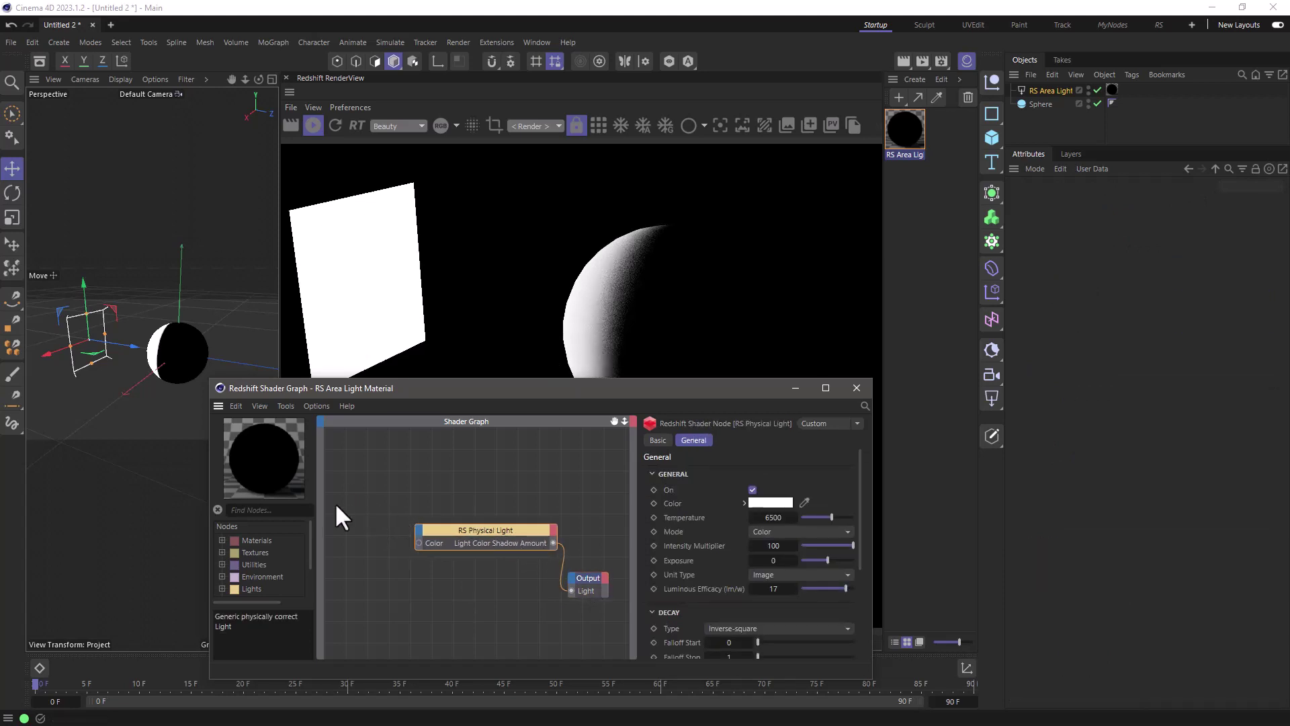
pyautogui.click(283, 510)
pyautogui.write('ramp')
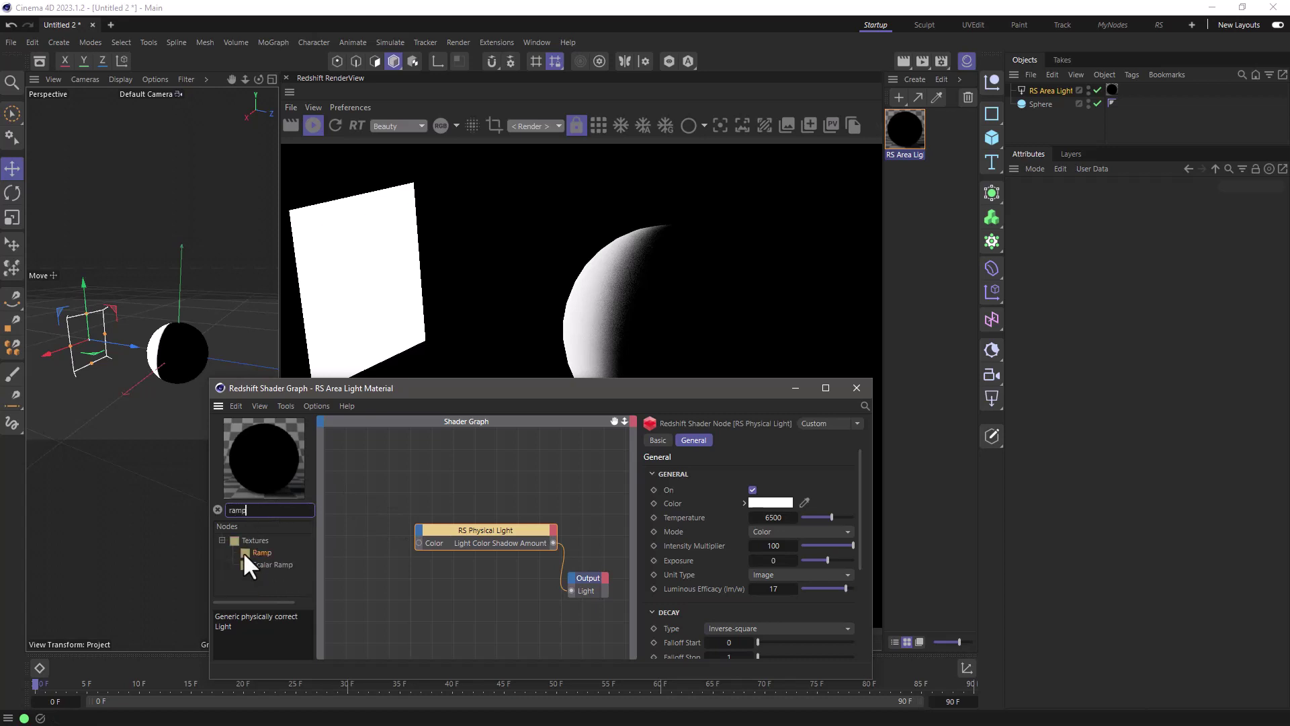
pyautogui.moveTo(245, 551); pyautogui.dragTo(418, 542)
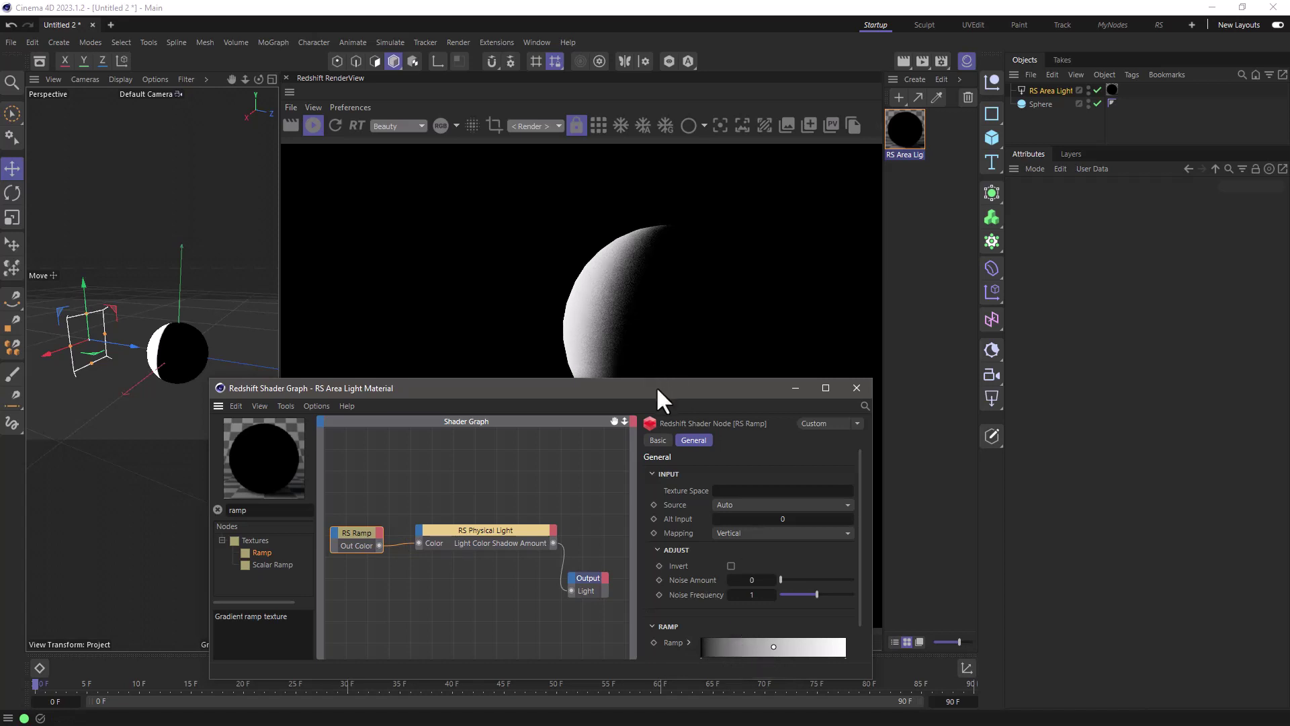
pyautogui.moveTo(656, 386); pyautogui.dragTo(552, 325)
# Load a multicoloured striped preset into the RS Ramp and set its Mapping to Circular.
pyautogui.scroll(-2, 756, 558)
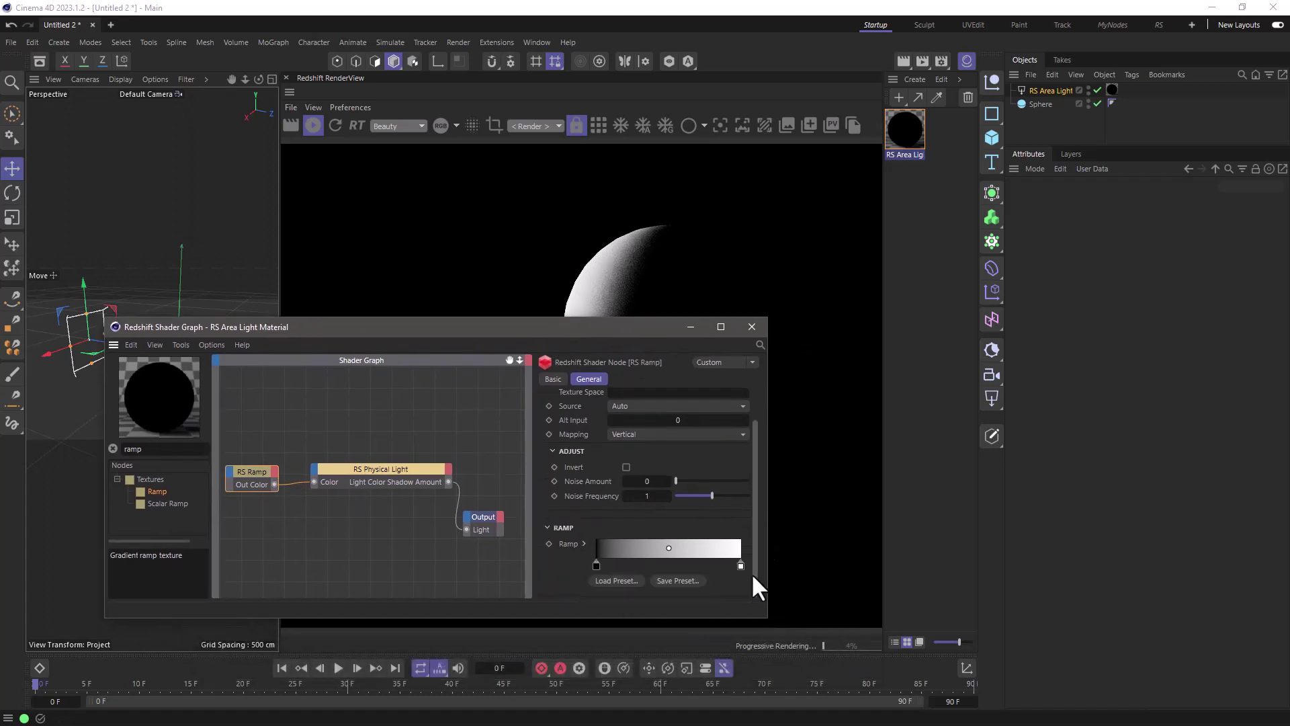
pyautogui.click(631, 578)
pyautogui.doubleClick(760, 461)
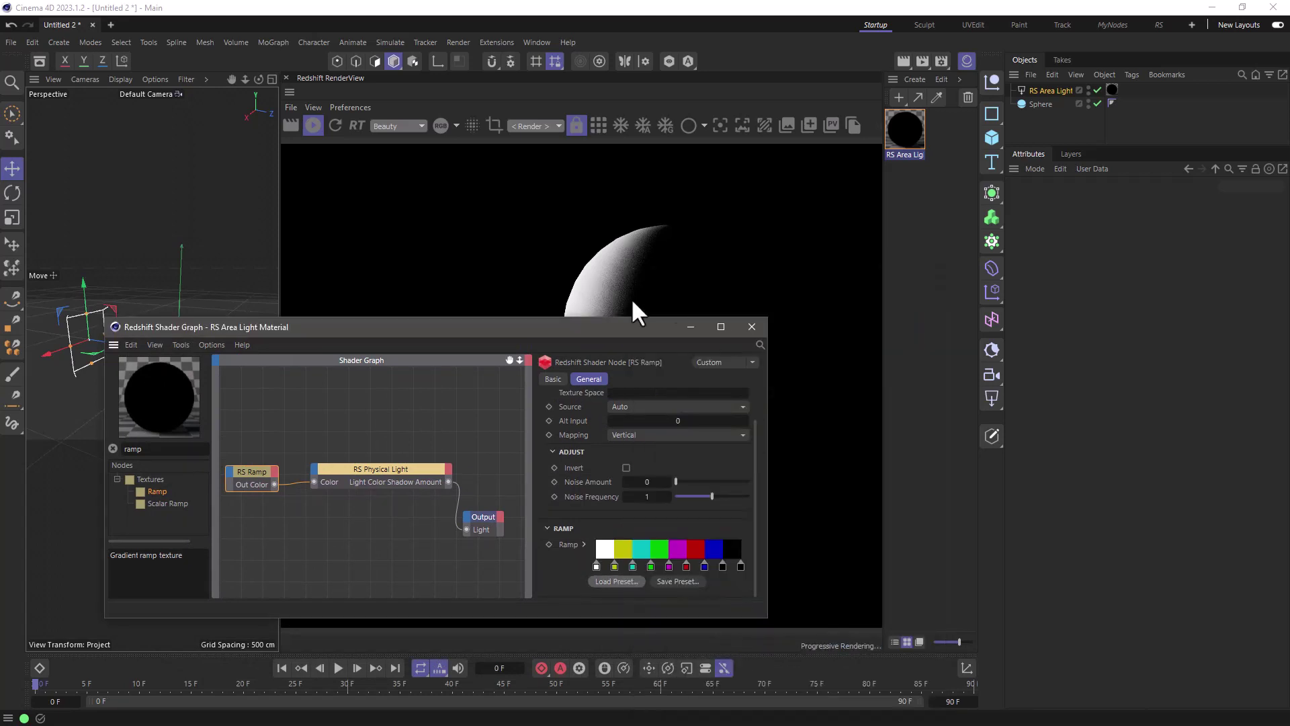
pyautogui.moveTo(575, 325); pyautogui.dragTo(555, 428)
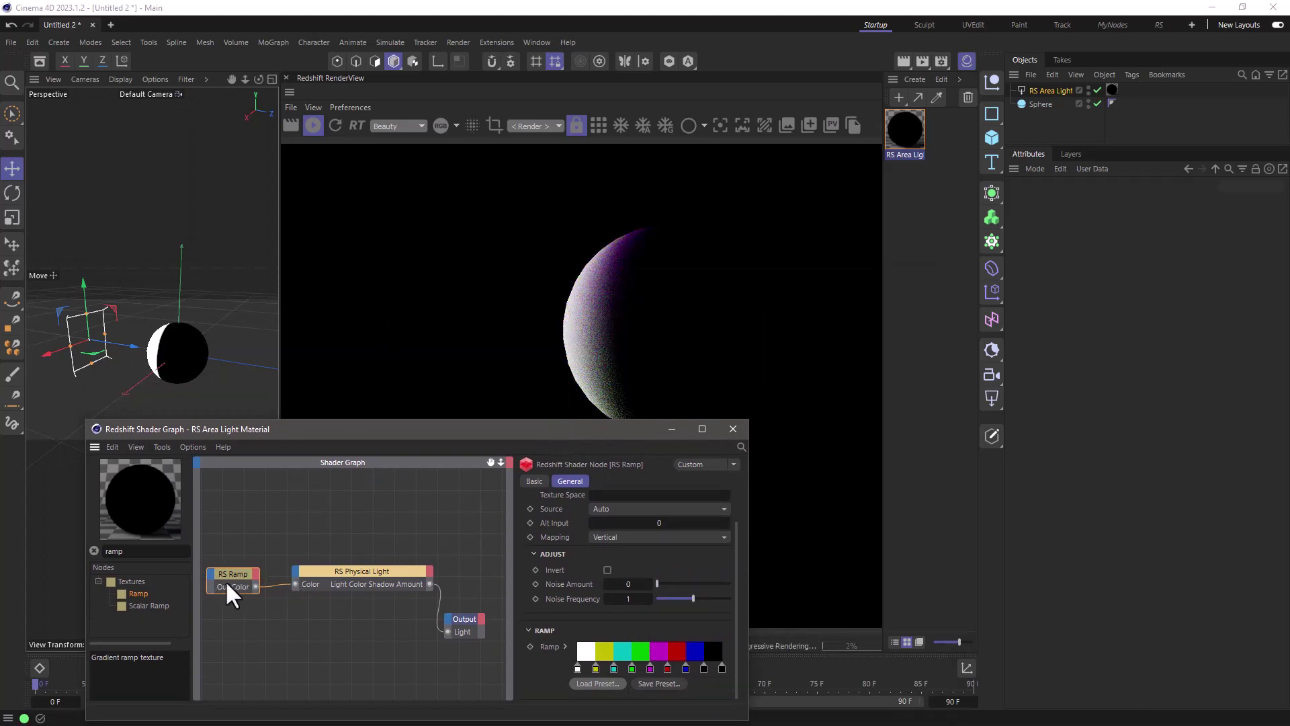
pyautogui.click(626, 535)
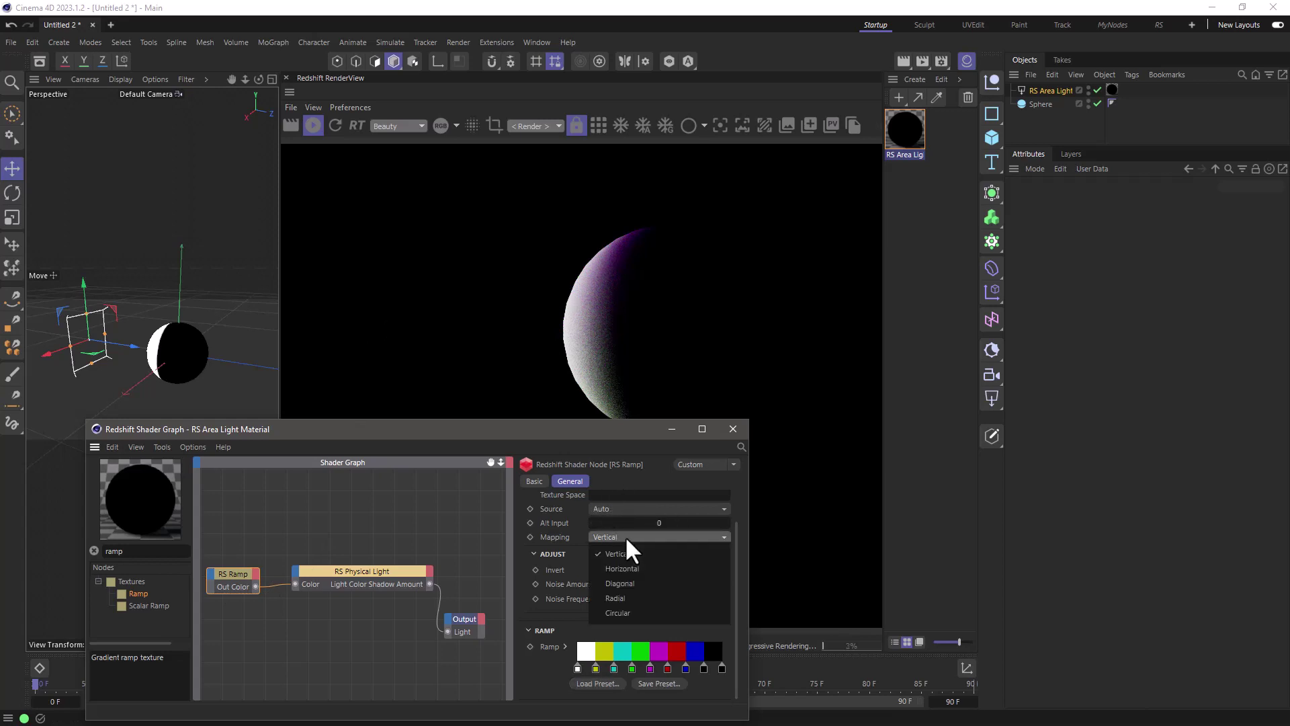
pyautogui.click(632, 613)
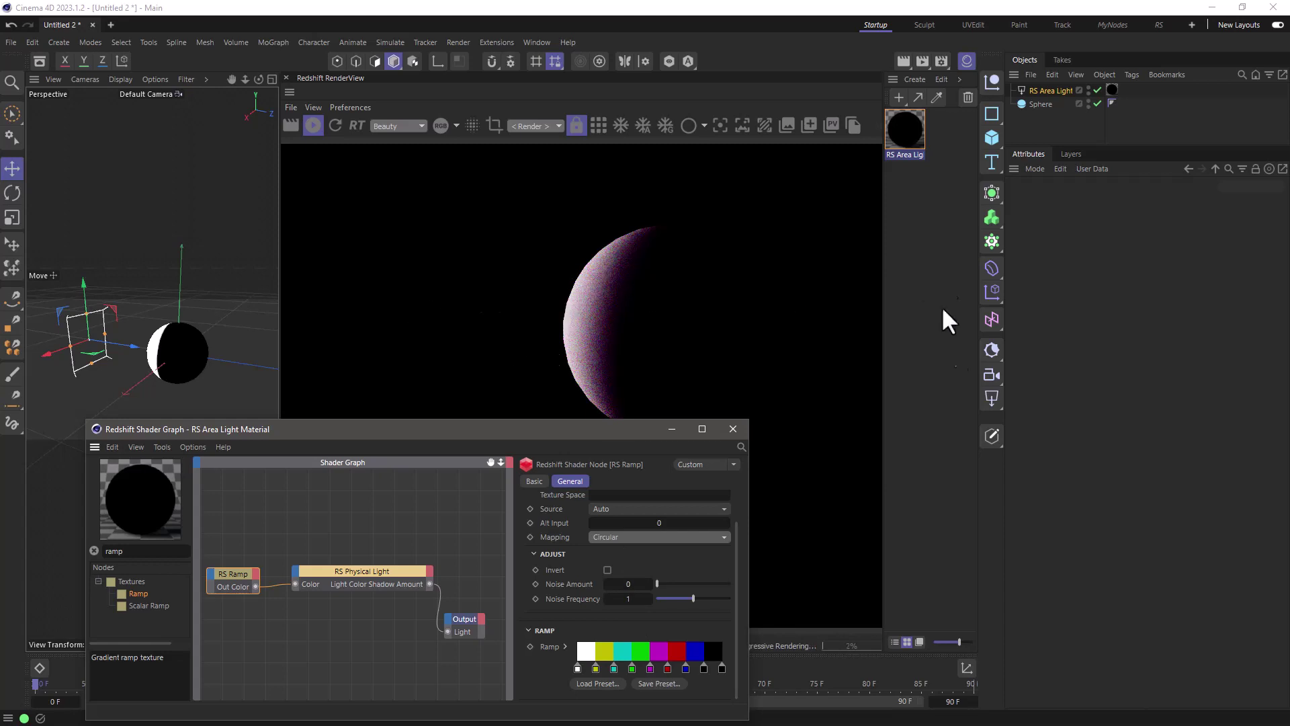
# Add an RS Environment and lower its volume scattering to 0.001.
pyautogui.click(991, 351)
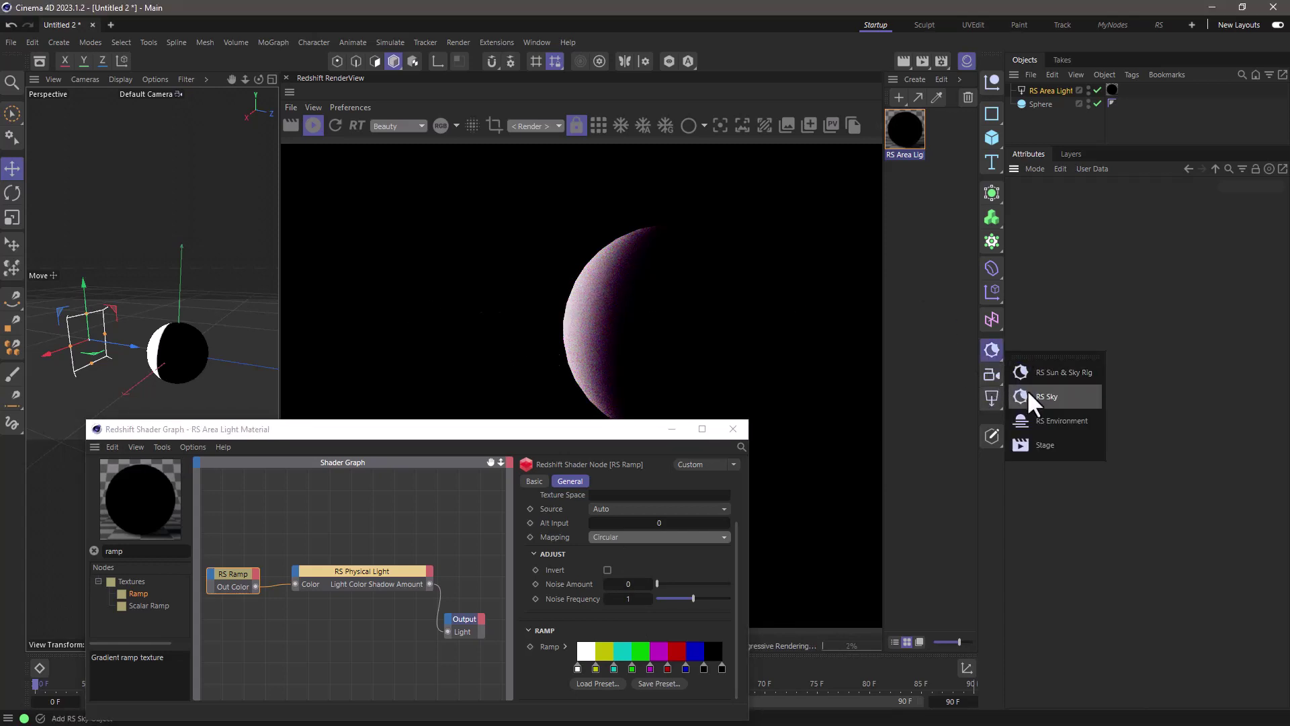
pyautogui.click(1032, 412)
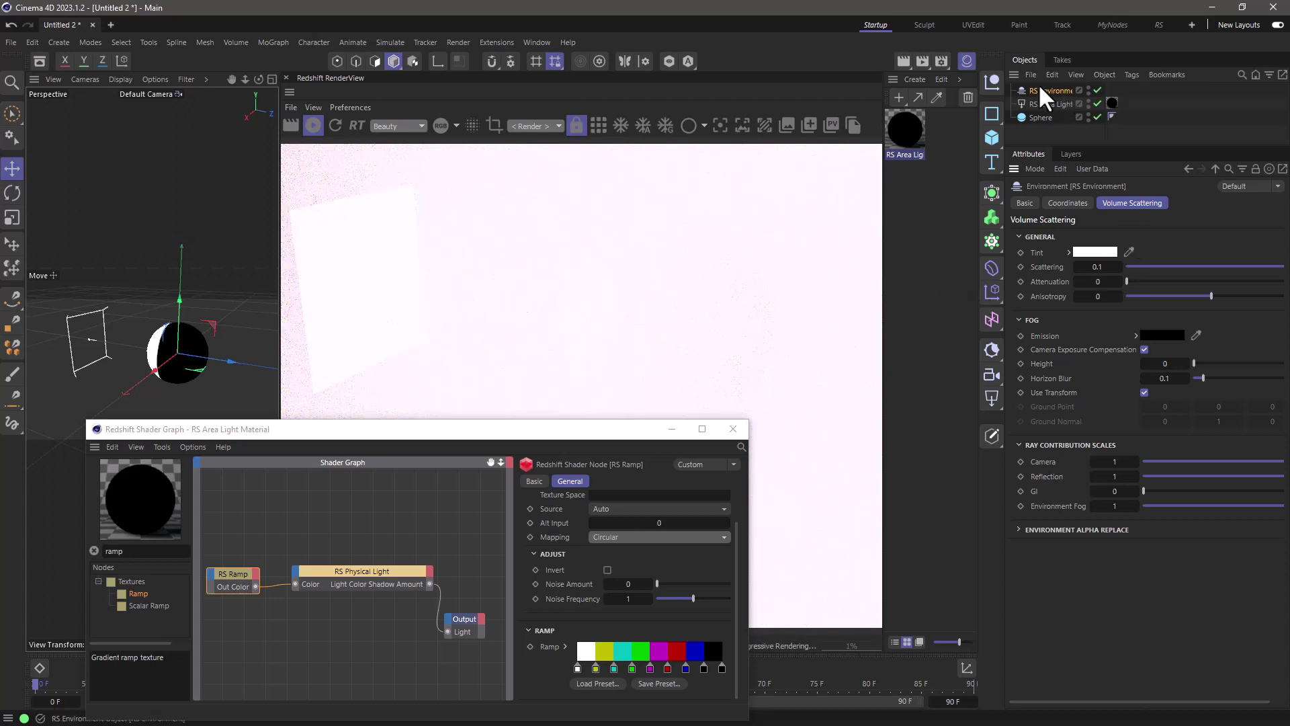
pyautogui.click(1103, 268)
pyautogui.write('0.01')
pyautogui.press('Return')
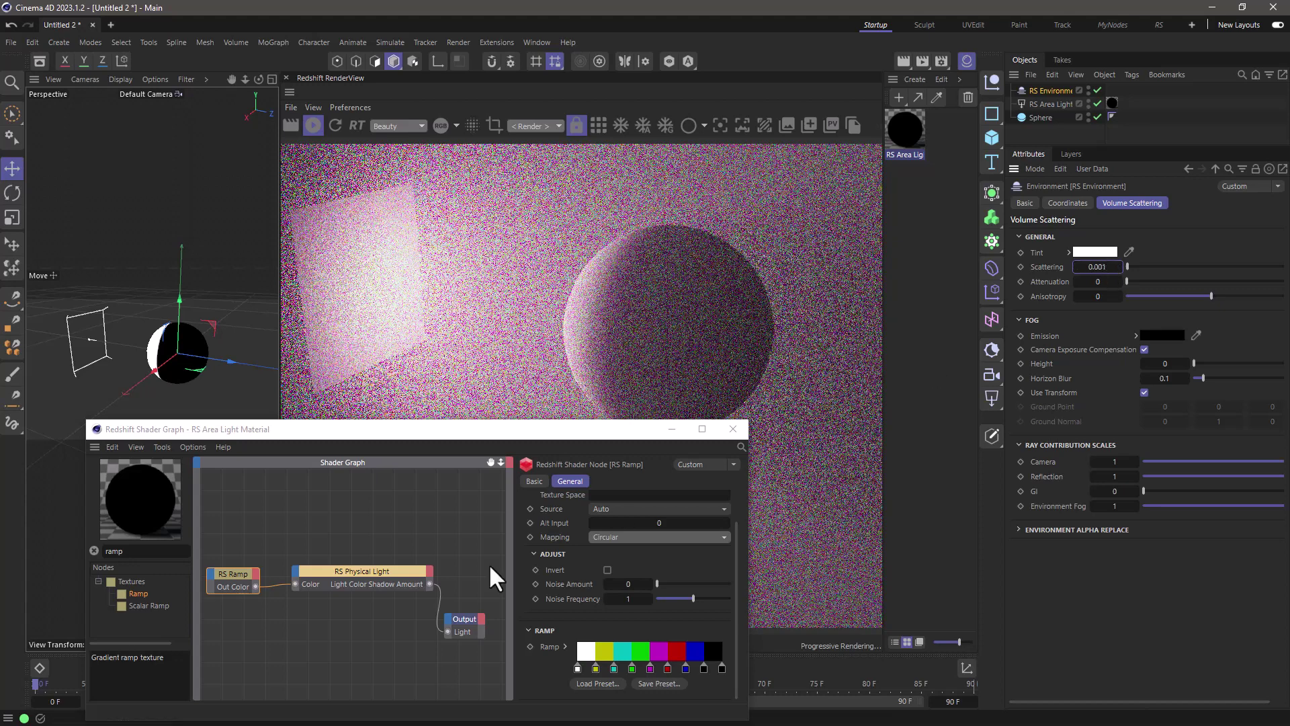
# Orbit the viewport so the area light faces the camera, then select RS Area Light.
pyautogui.moveTo(557, 435); pyautogui.dragTo(469, 507)
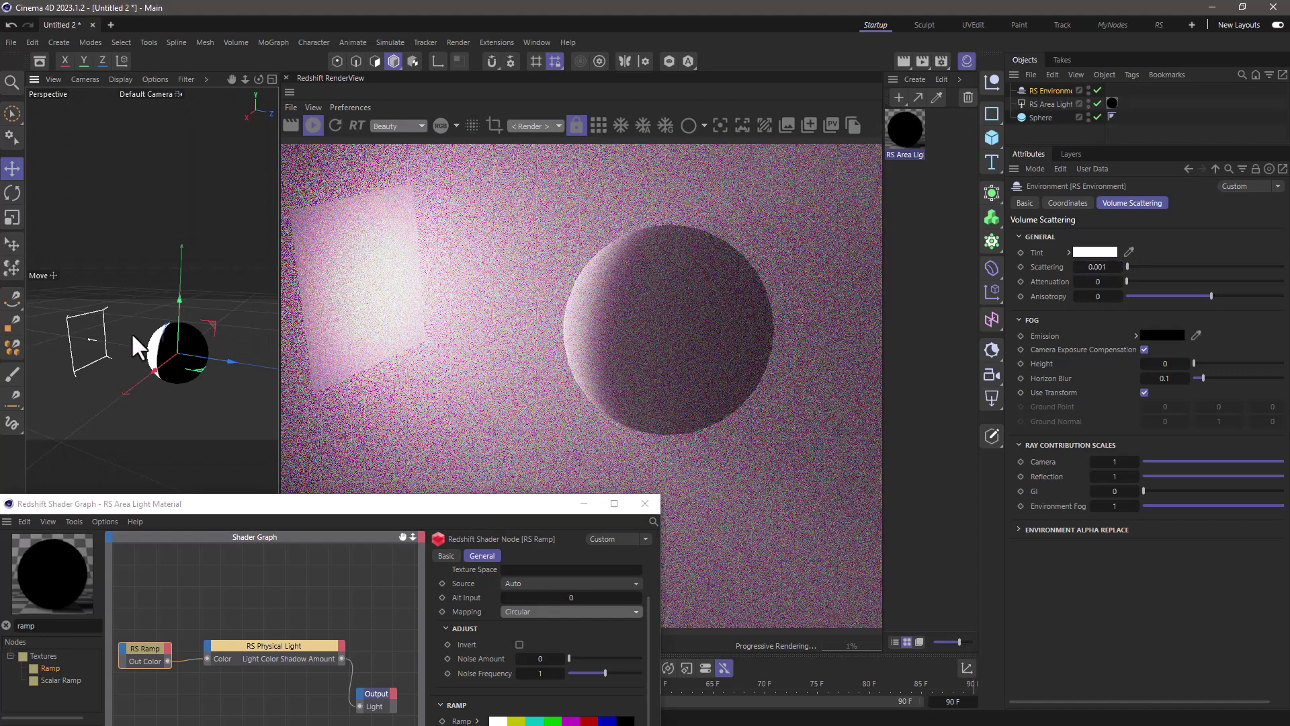
pyautogui.keyDown('alt'); pyautogui.moveTo(131, 332); pyautogui.dragTo(99, 344); pyautogui.keyUp('alt')
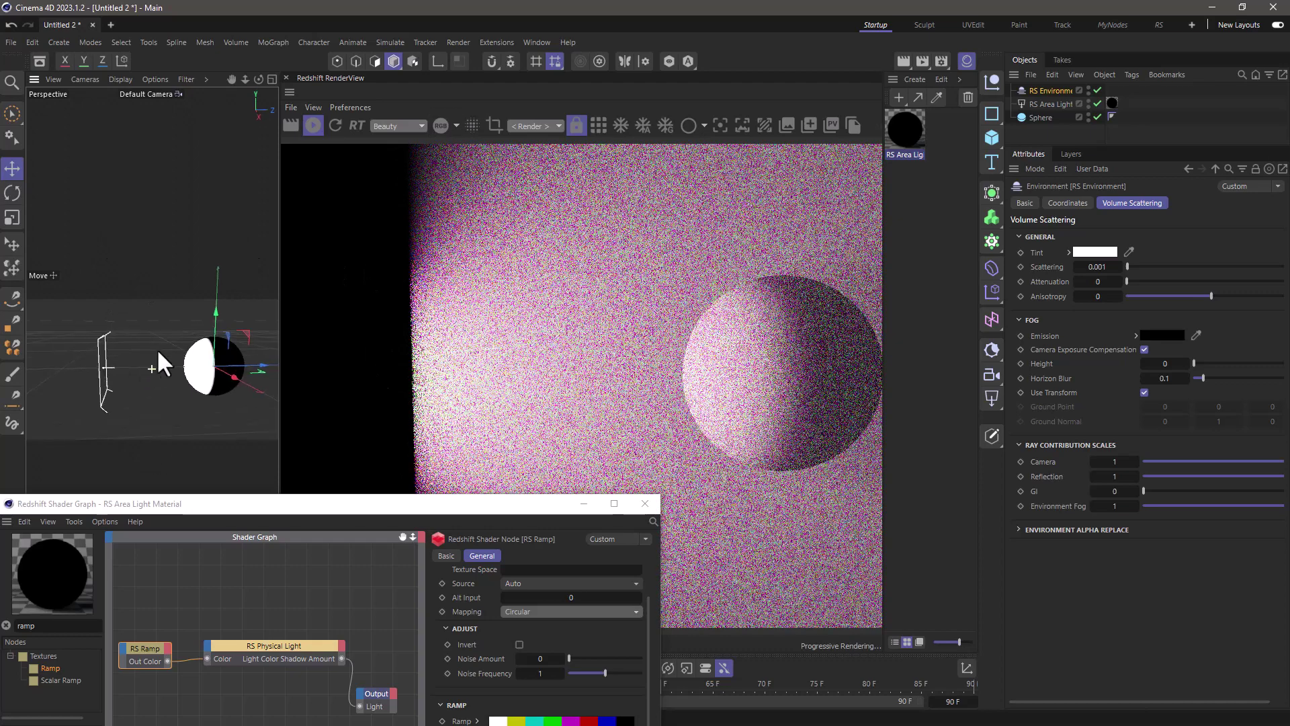
pyautogui.keyDown('alt'); pyautogui.moveTo(156, 348); pyautogui.dragTo(179, 368); pyautogui.keyUp('alt')
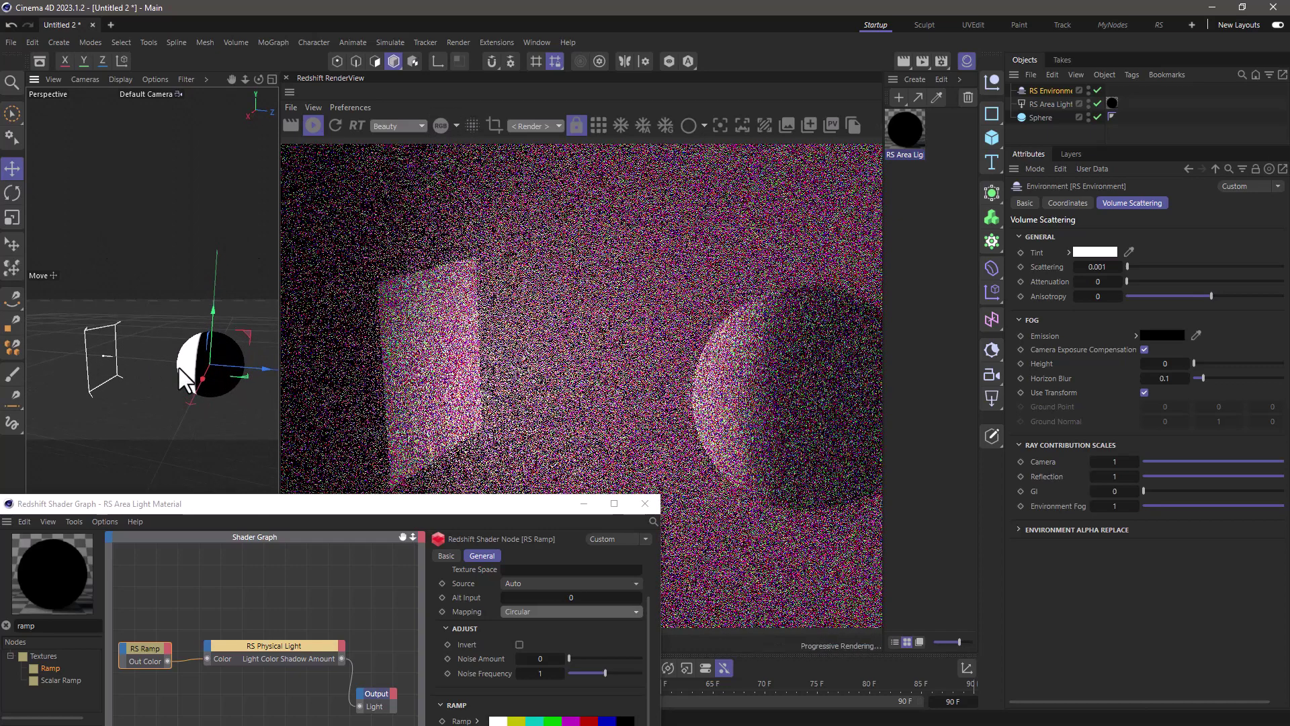
pyautogui.click(1043, 103)
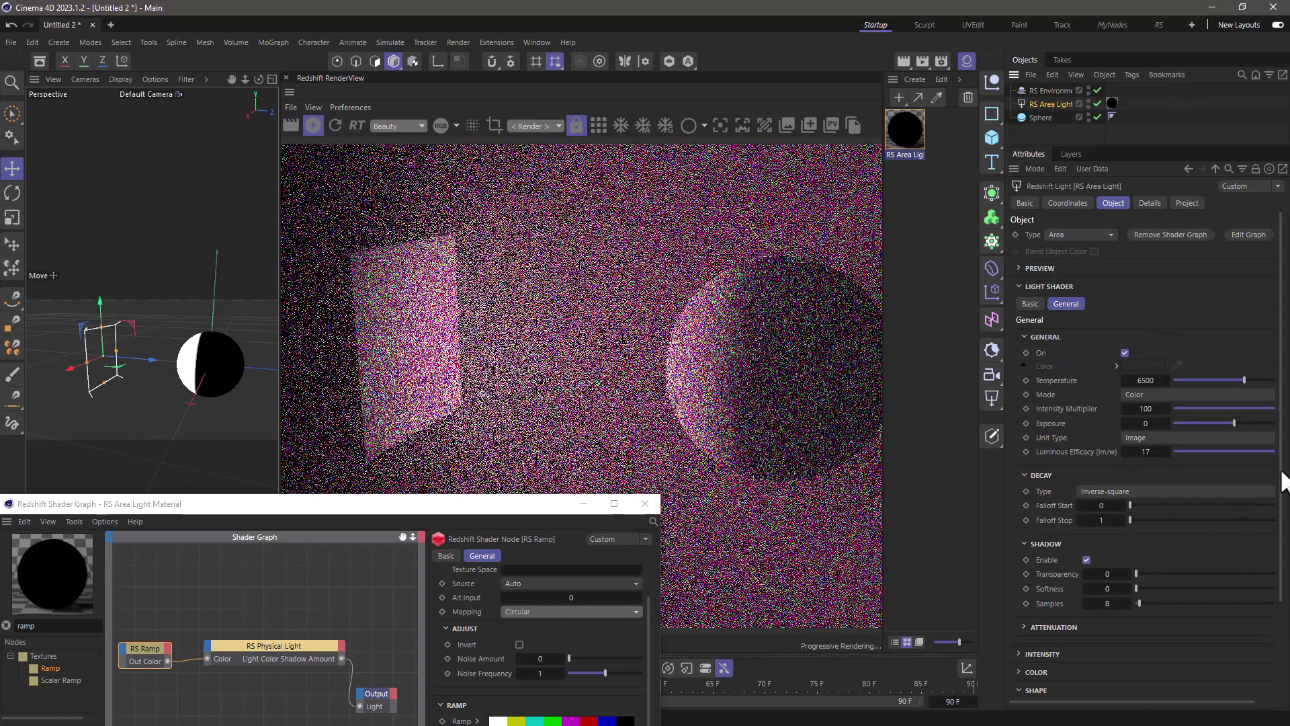
# Reduce the RS Area Light's Spread to 0, then raise it to about 0.062.
pyautogui.scroll(-1, 1265, 478)
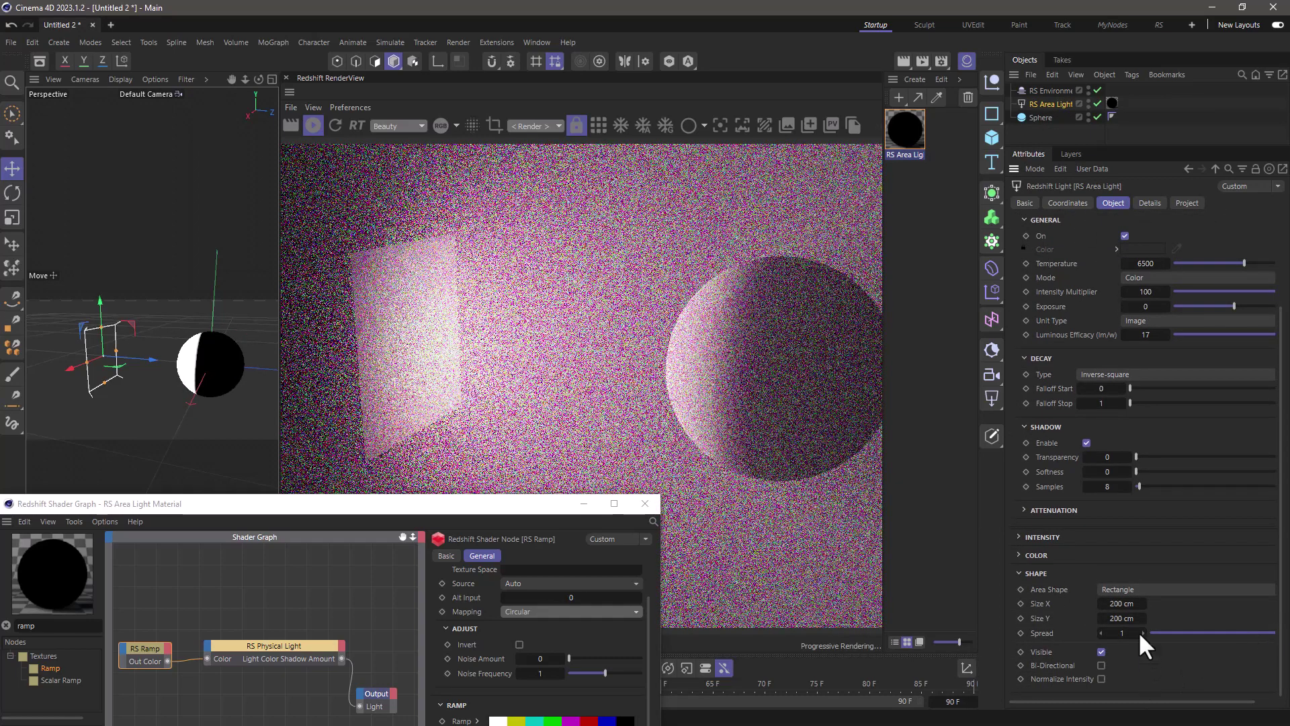
pyautogui.click(1119, 633)
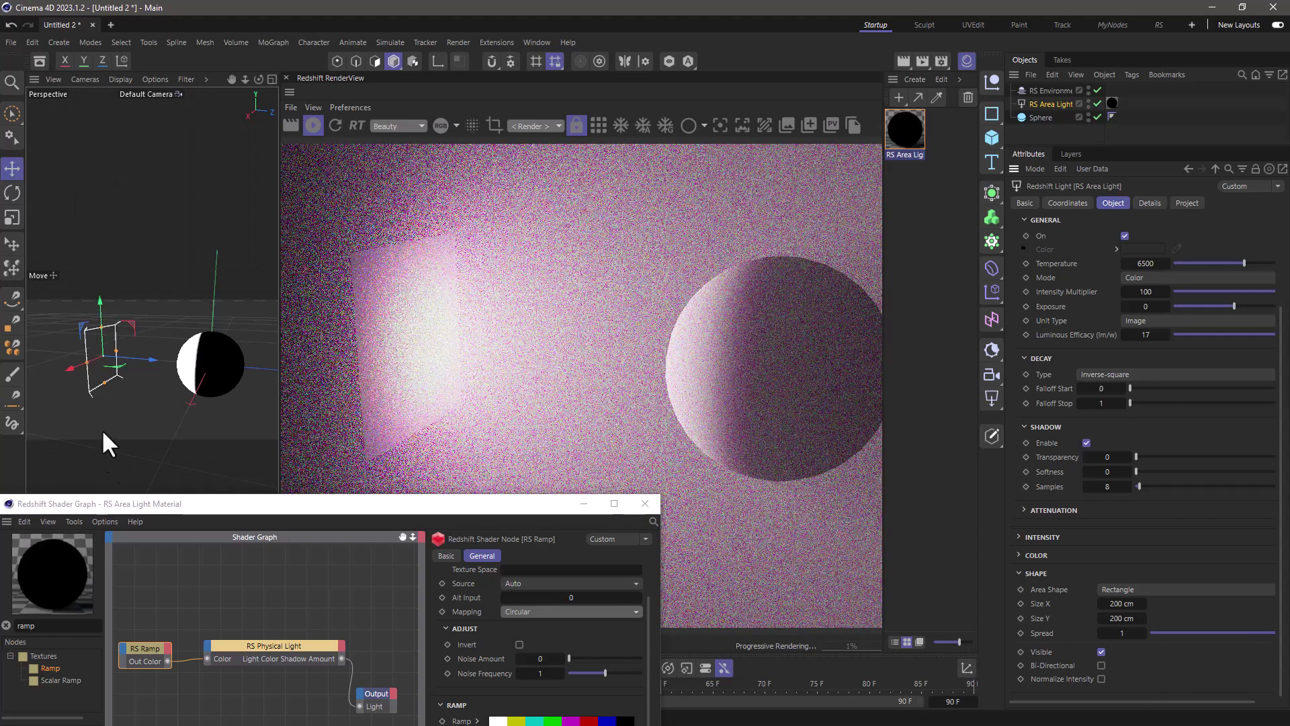
pyautogui.moveTo(1191, 635); pyautogui.dragTo(1151, 633)
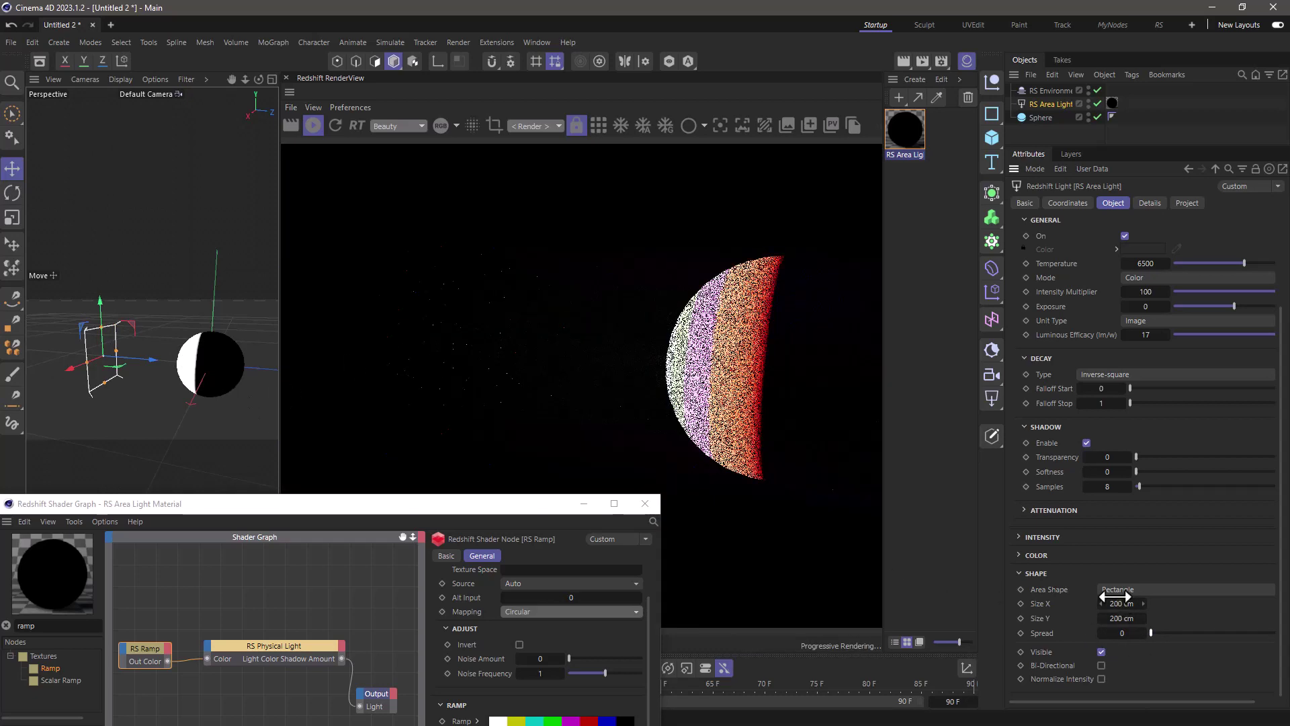
pyautogui.click(1161, 634)
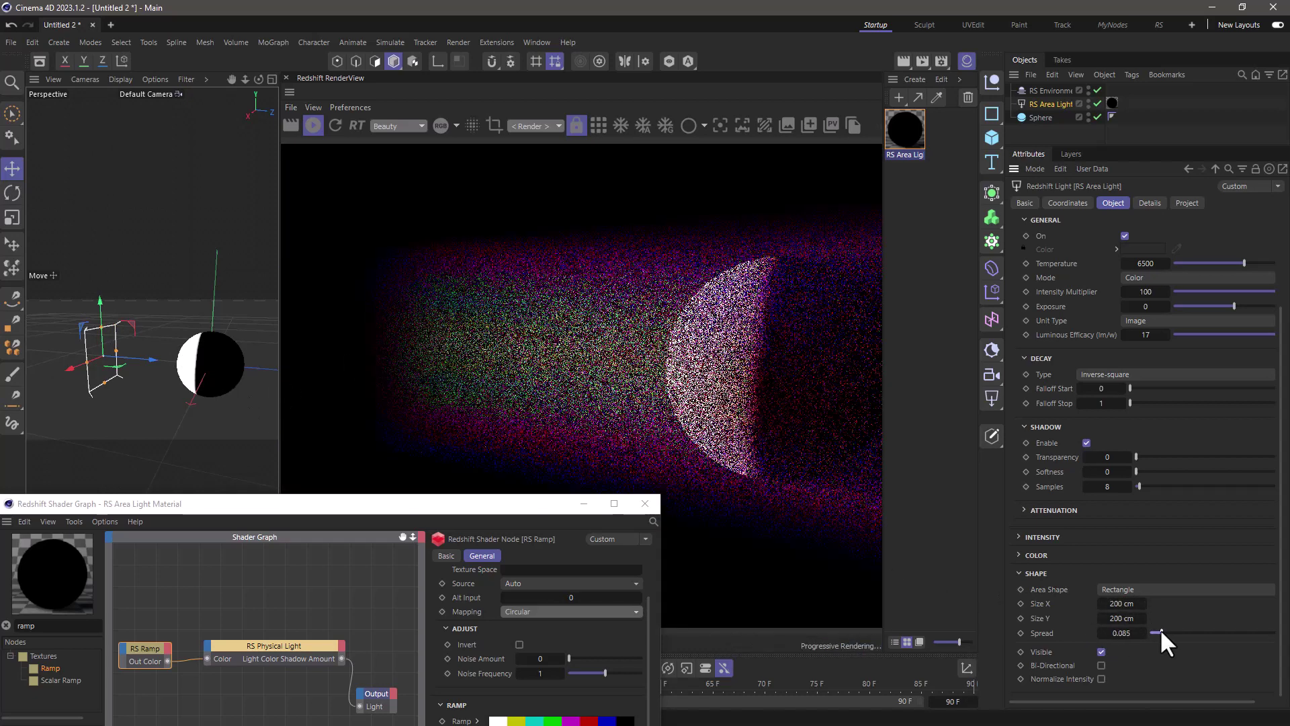
pyautogui.moveTo(1161, 632); pyautogui.dragTo(1159, 632)
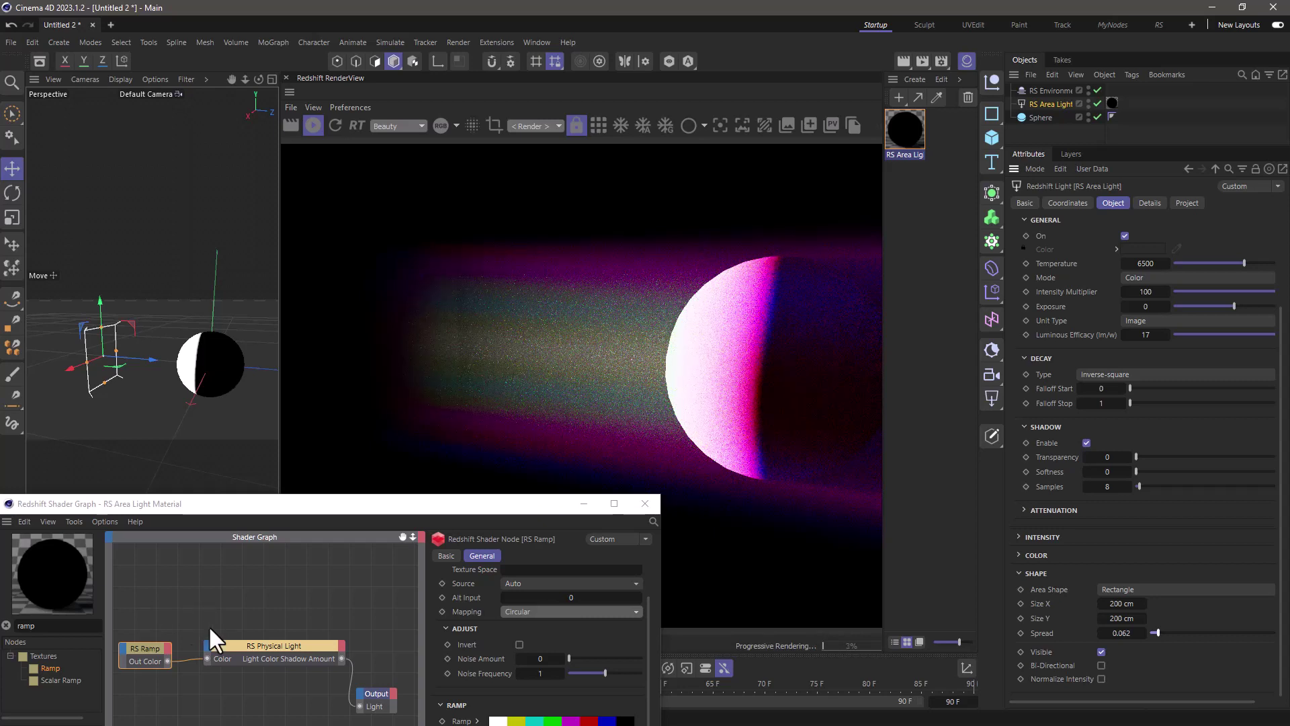
# Change the RS Ramp's Mapping from Circular to Vertical in the Shader Graph.
pyautogui.click(1082, 236)
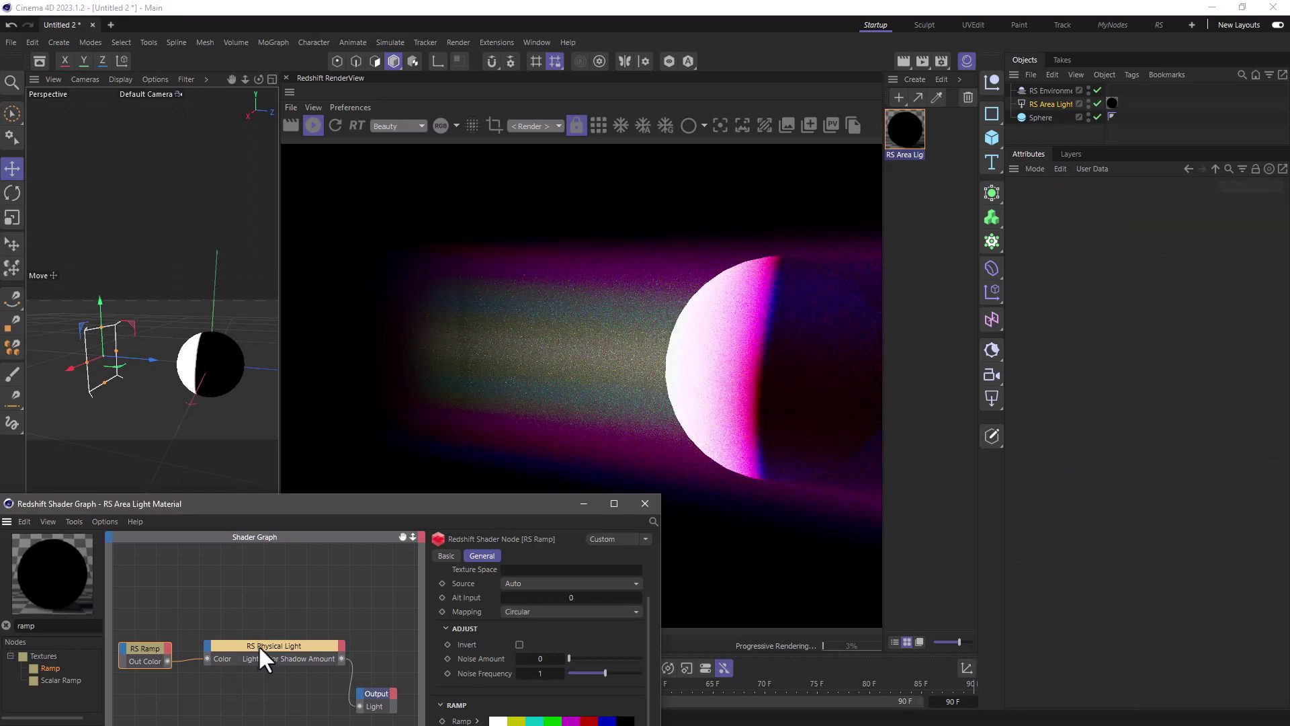
pyautogui.moveTo(470, 503); pyautogui.dragTo(437, 410)
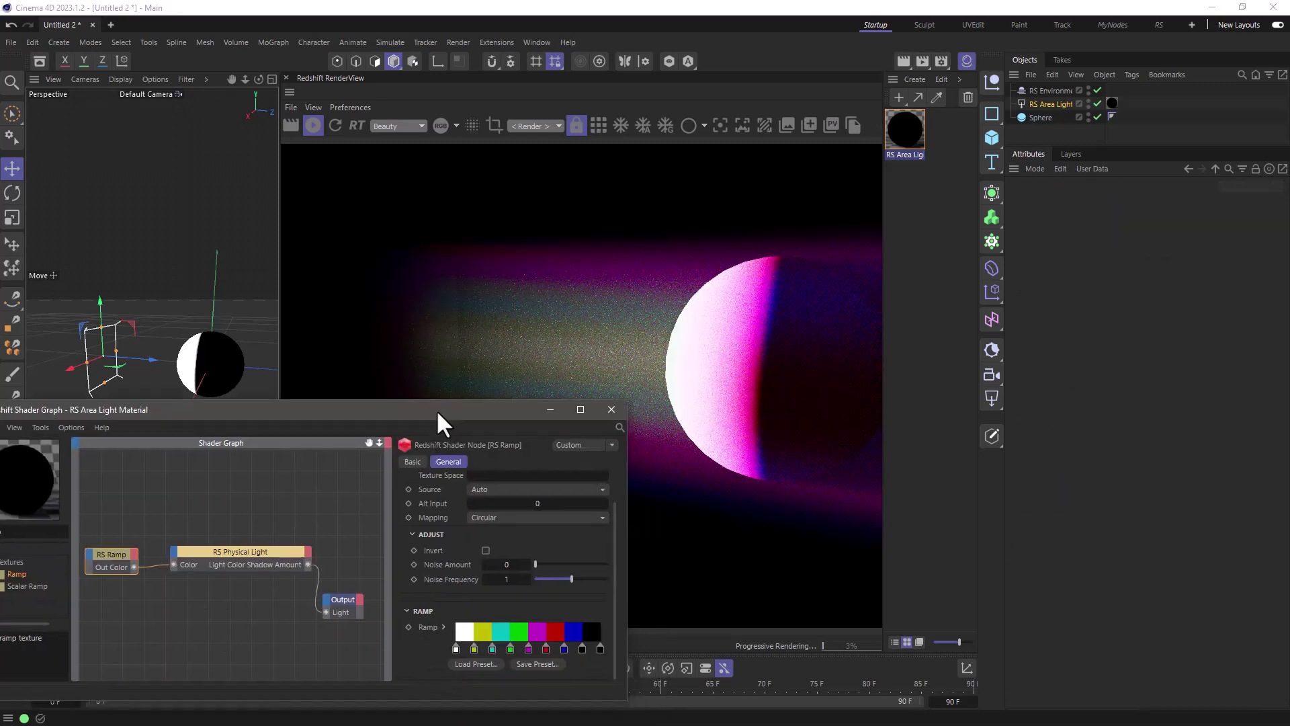
pyautogui.click(505, 517)
pyautogui.click(505, 532)
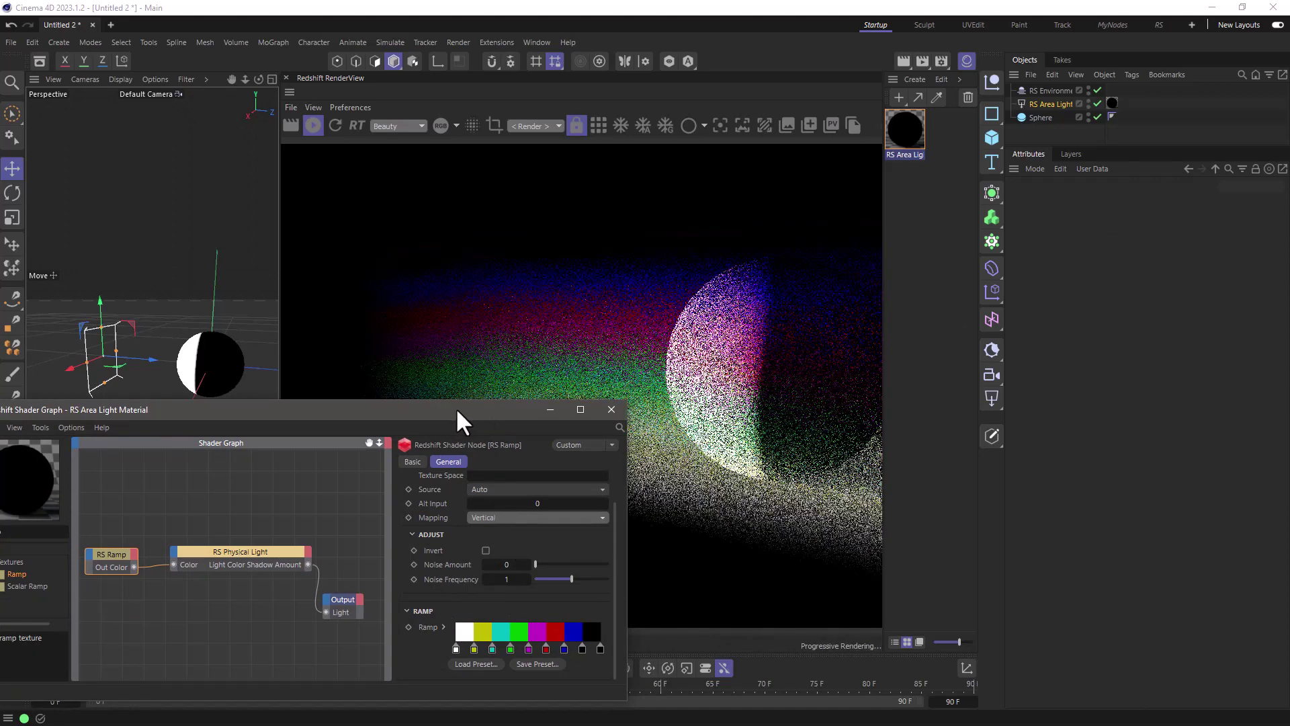
pyautogui.moveTo(455, 407); pyautogui.dragTo(457, 459)
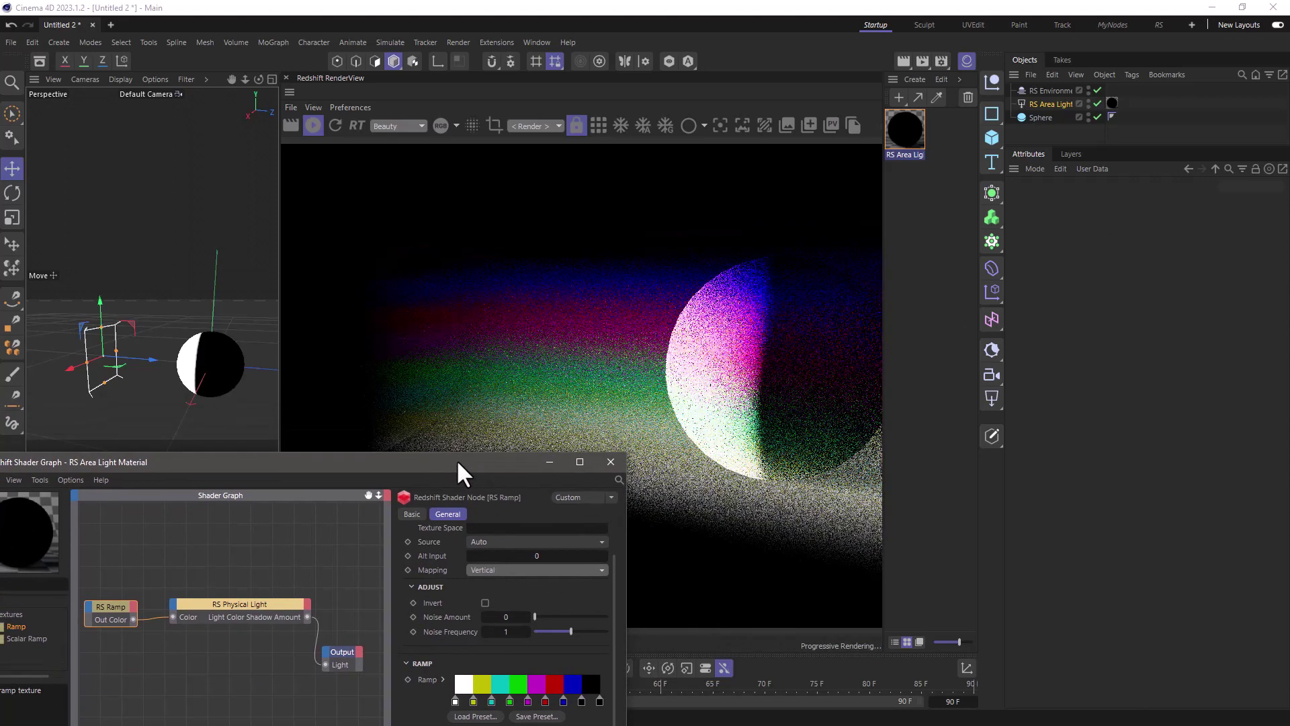